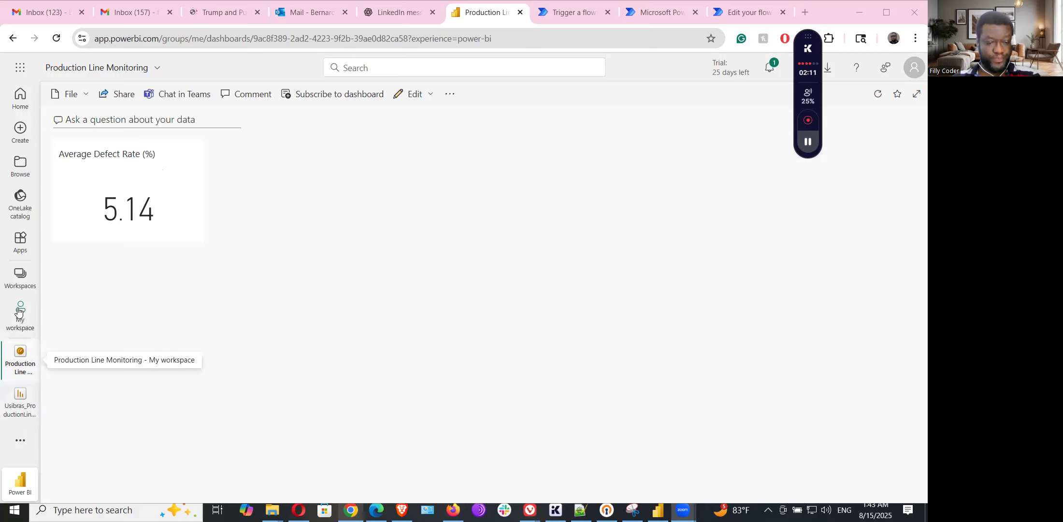
- Leave the dashboard and go to My workspace's item list
left_click(19, 327)
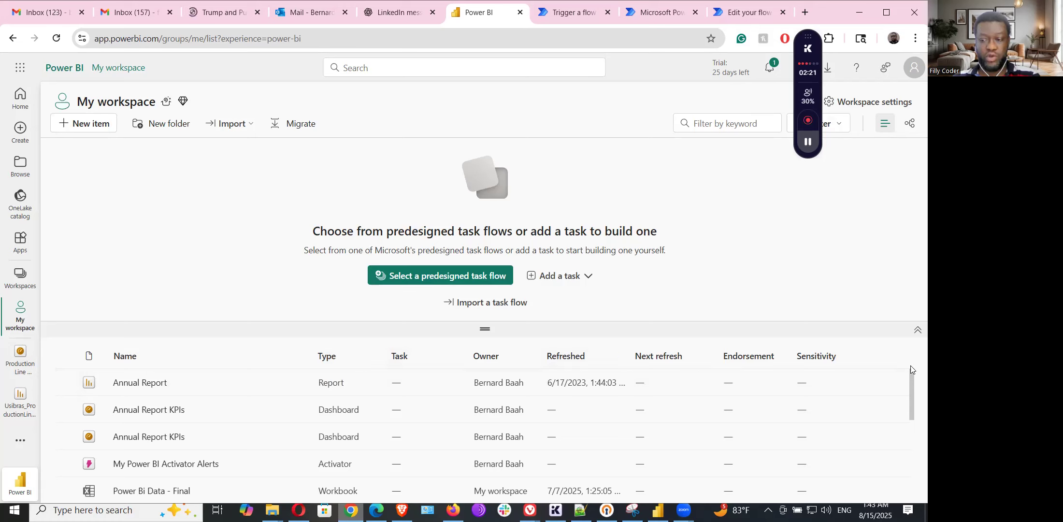
- Scroll My workspace and open the Usibras_ProductionLine_Dashboard report
left_click_drag(911, 378, 905, 481)
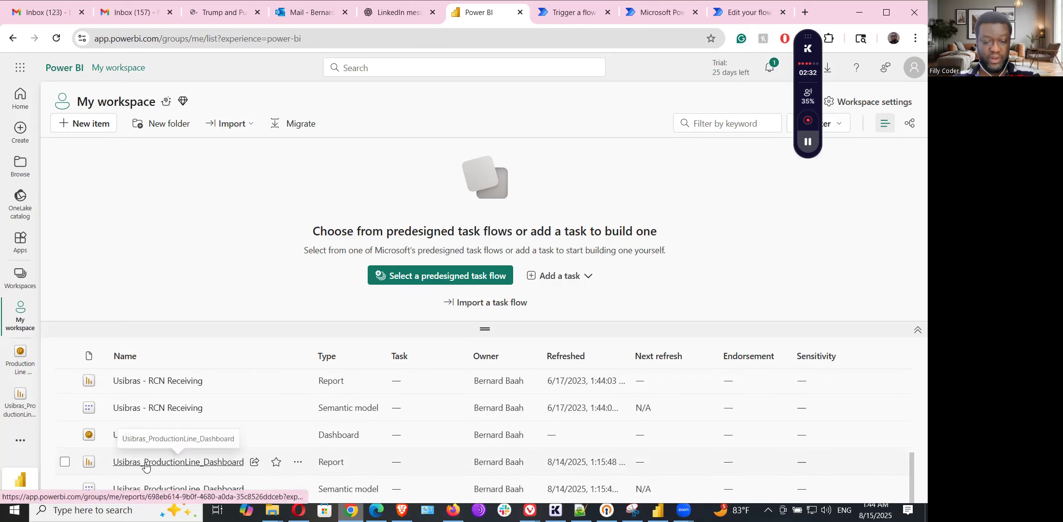
left_click(205, 463)
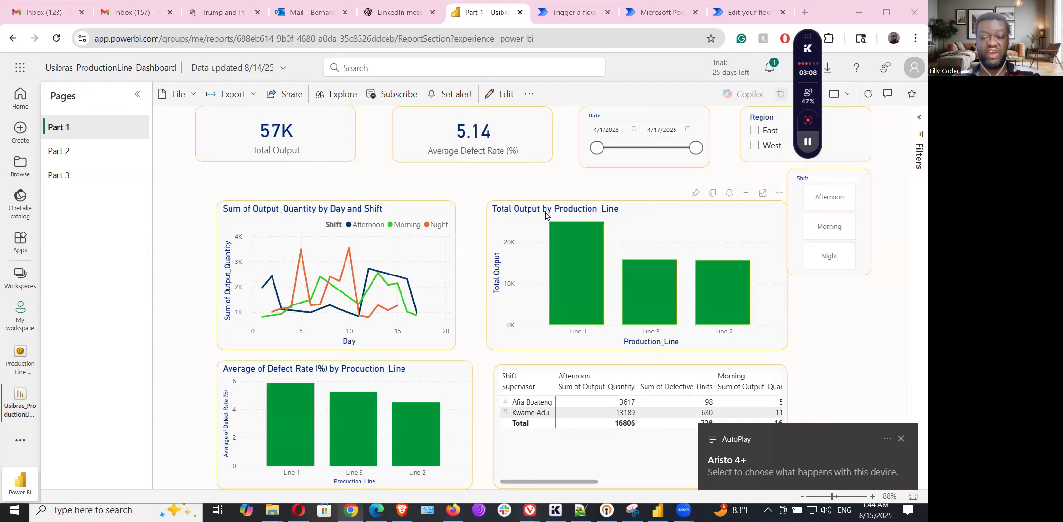
- Pin the 57K Total Output card to the existing Production Line Monitoring dashboard
left_click(901, 439)
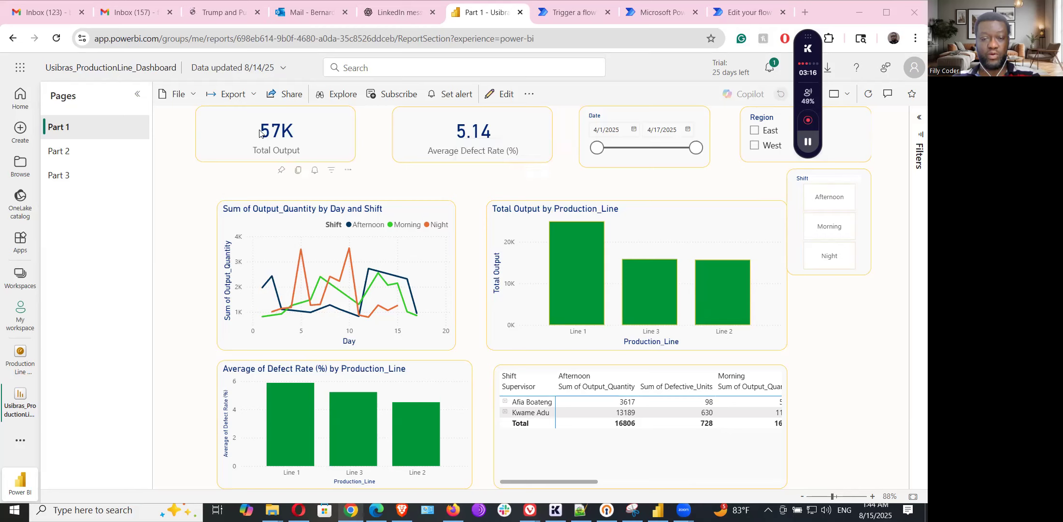
left_click(283, 171)
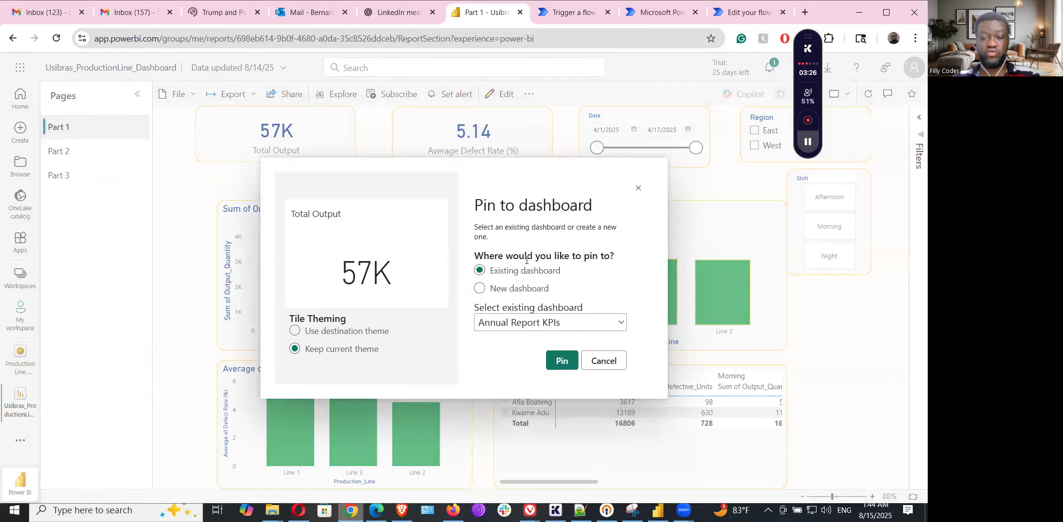
left_click(480, 288)
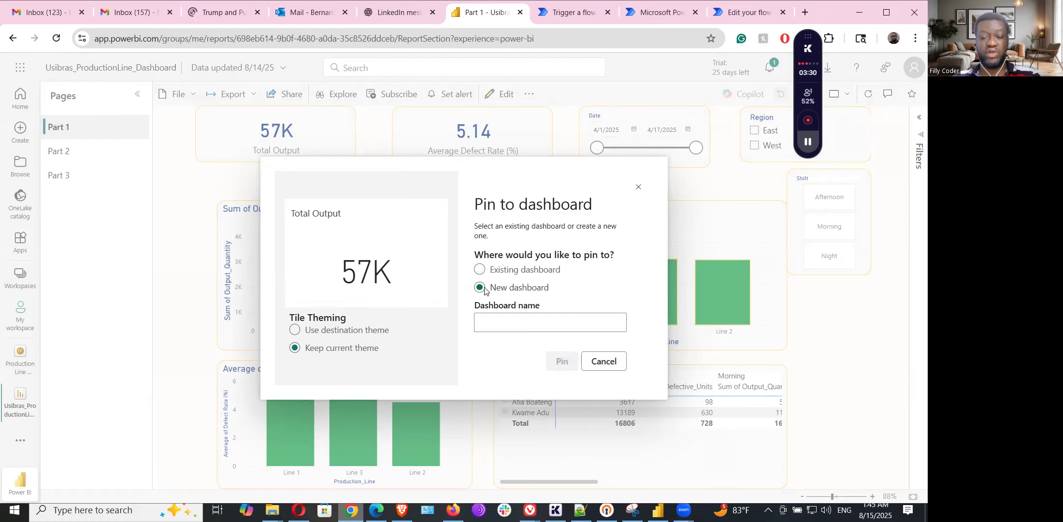
left_click(497, 322)
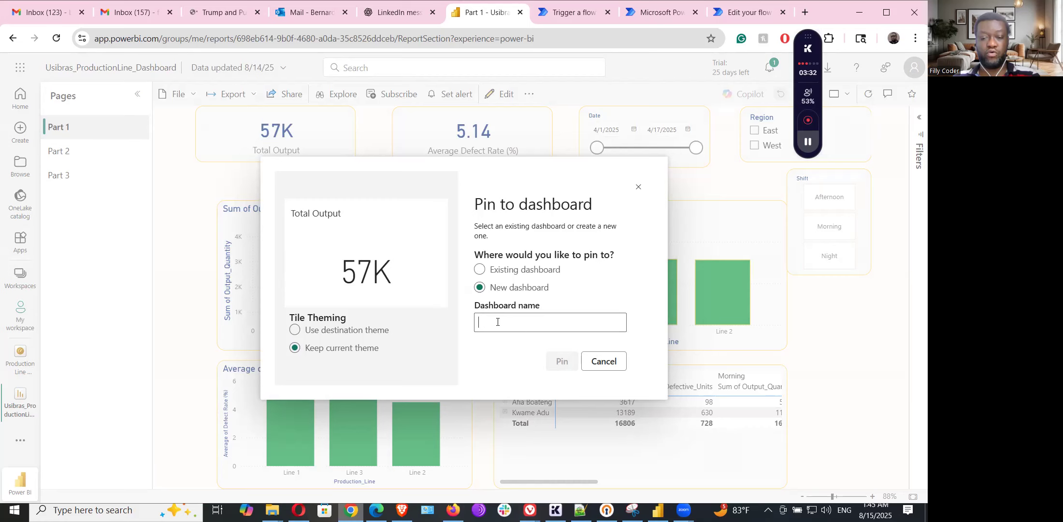
left_click(479, 270)
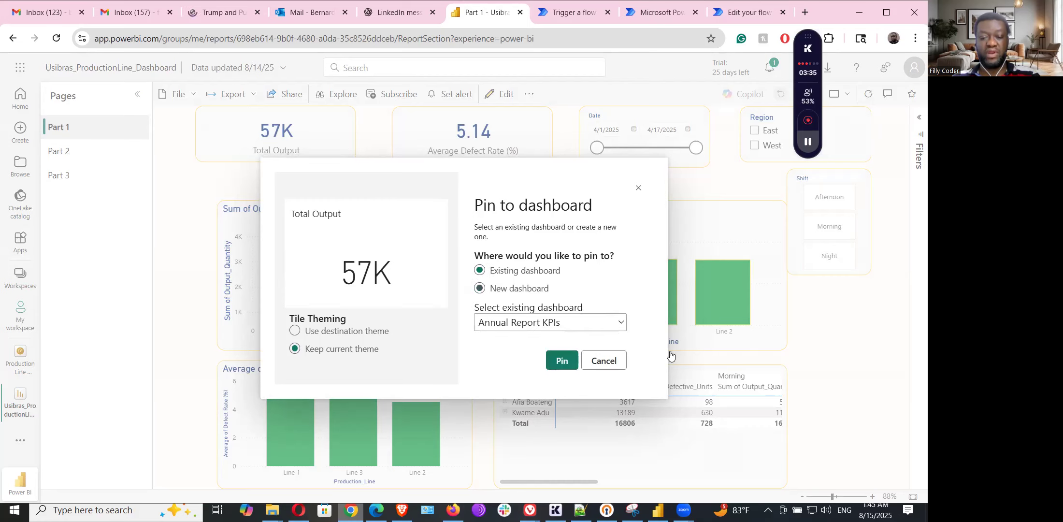
left_click(620, 327)
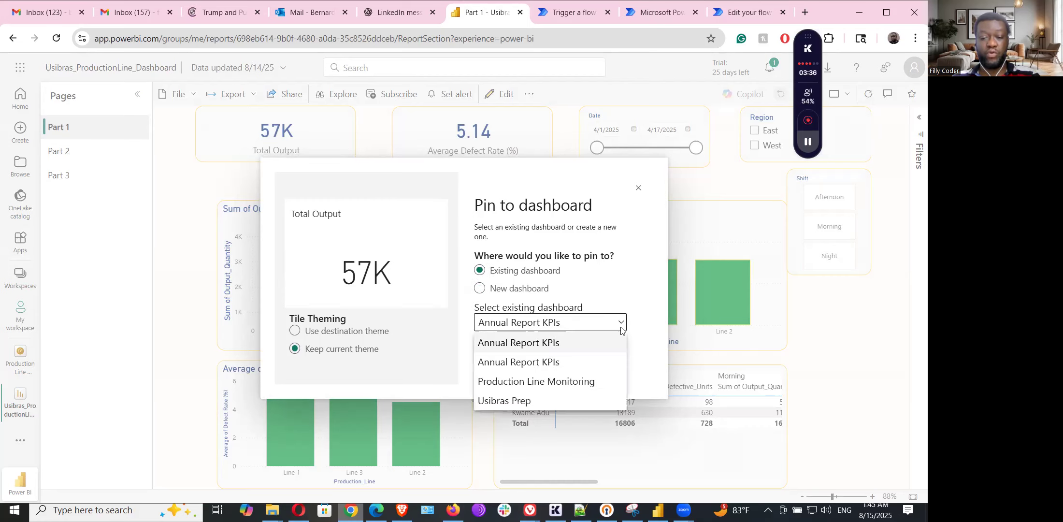
left_click(587, 382)
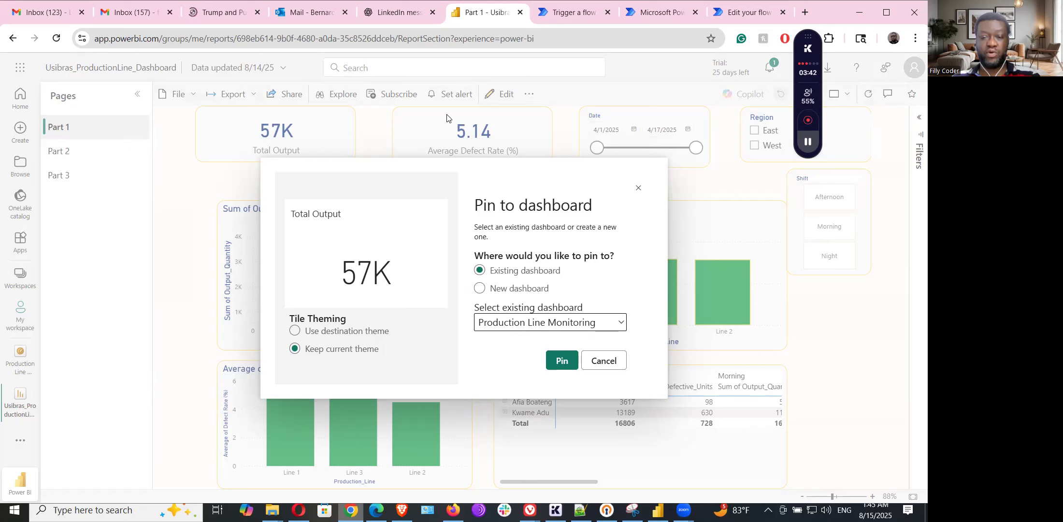
left_click(560, 362)
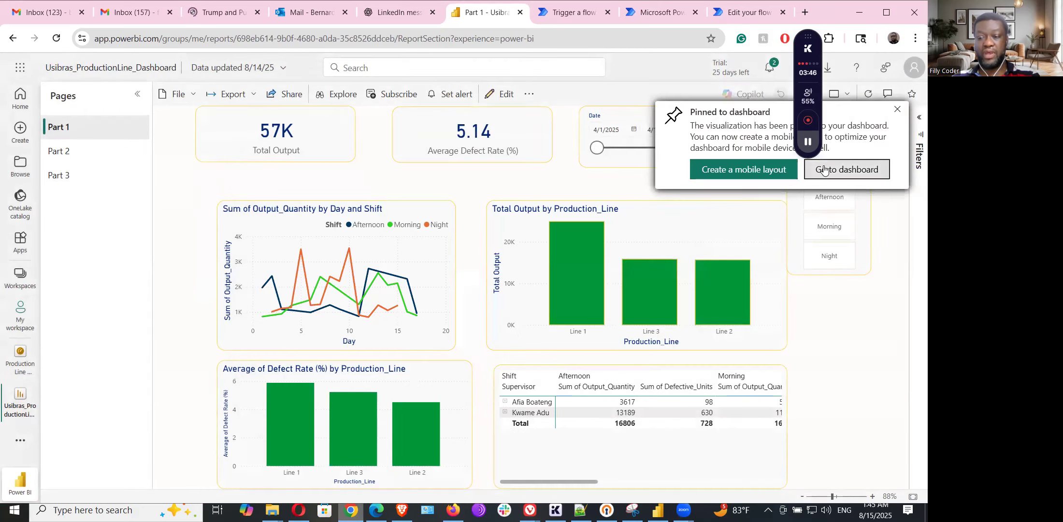
- Review the Average Defect Rate alert: above threshold 5, at most every 24 hours, email on
left_click(828, 172)
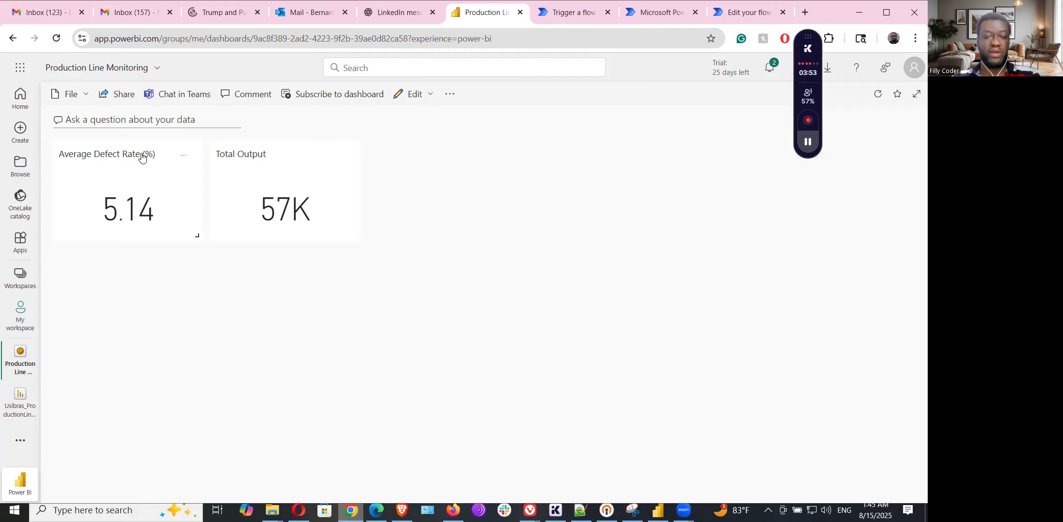
left_click(184, 157)
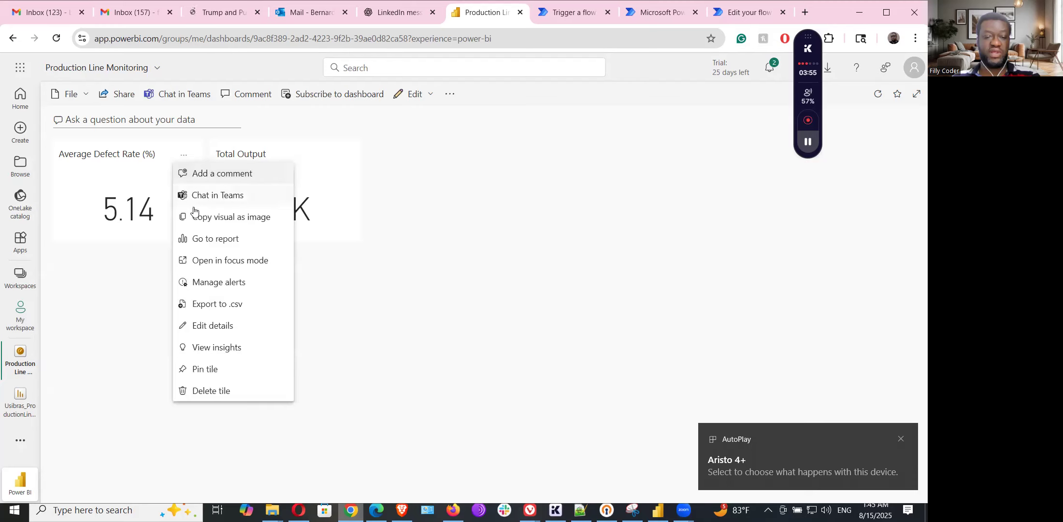
left_click(429, 310)
left_click(187, 162)
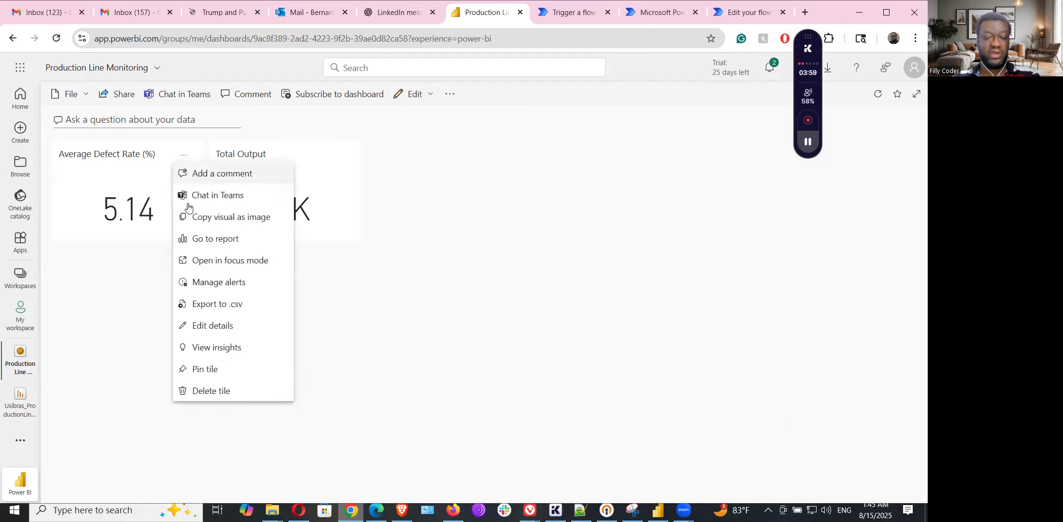
left_click(241, 289)
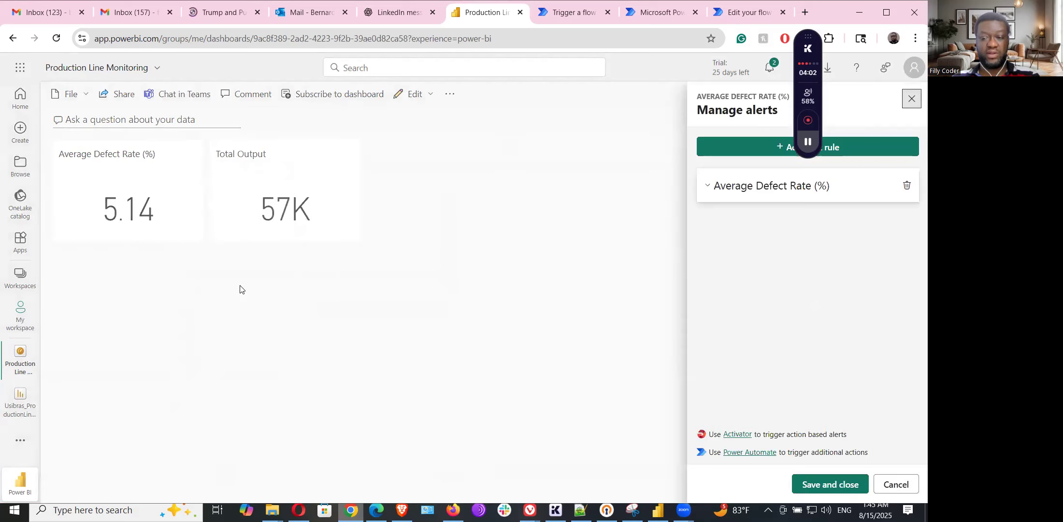
left_click(780, 191)
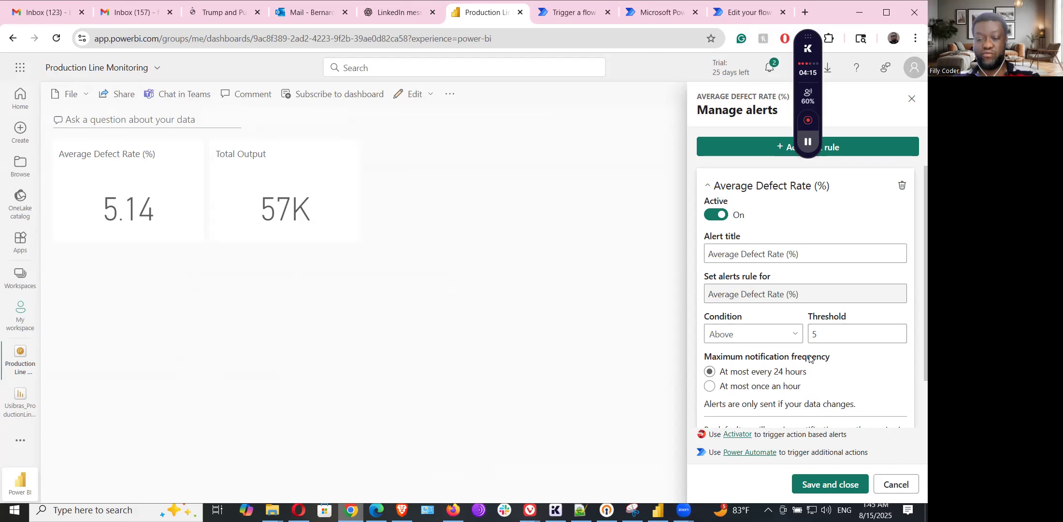
scroll(811, 357, "down", 2)
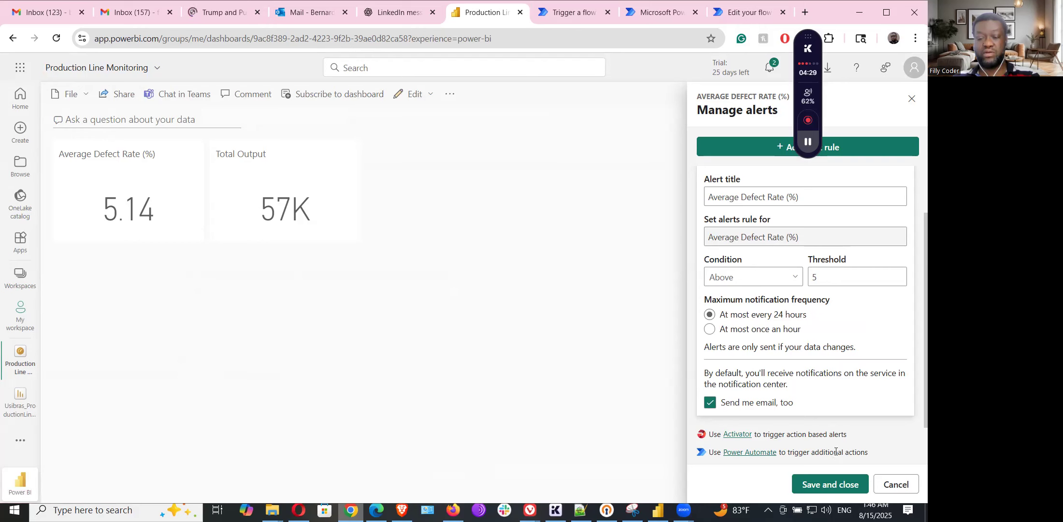
left_click(644, 16)
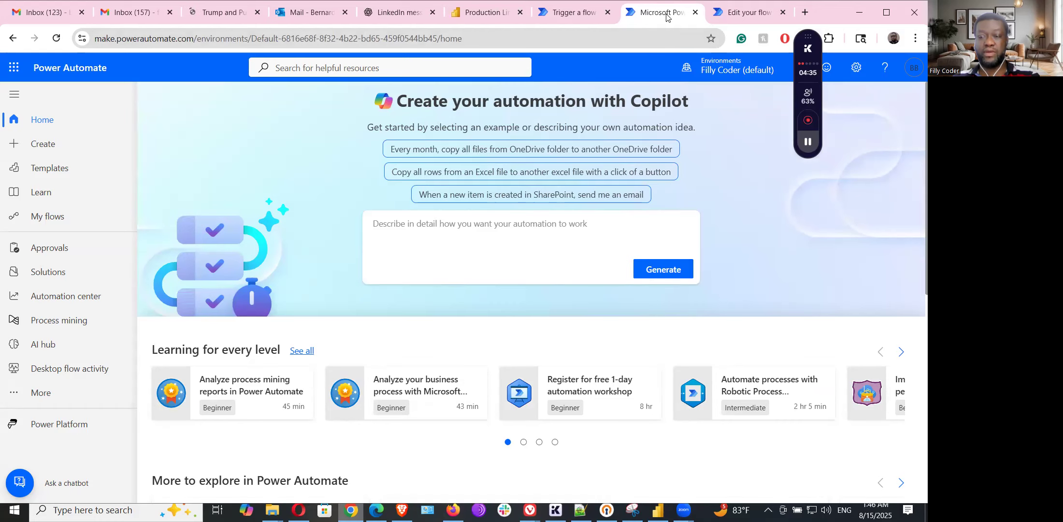
- Check the Defect Rate Alert flow is On and Automated with a succeeded run, then return to Power BI
left_click(695, 12)
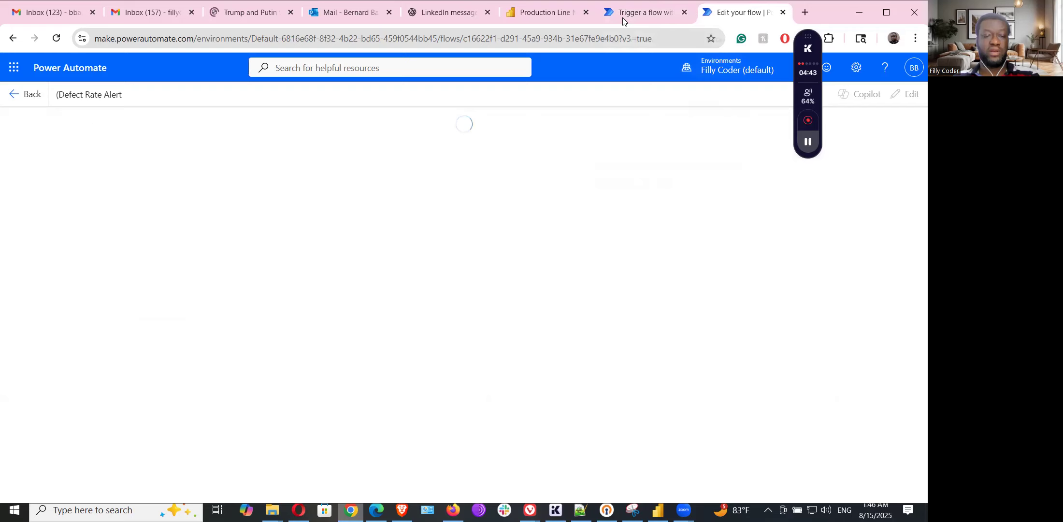
left_click(14, 97)
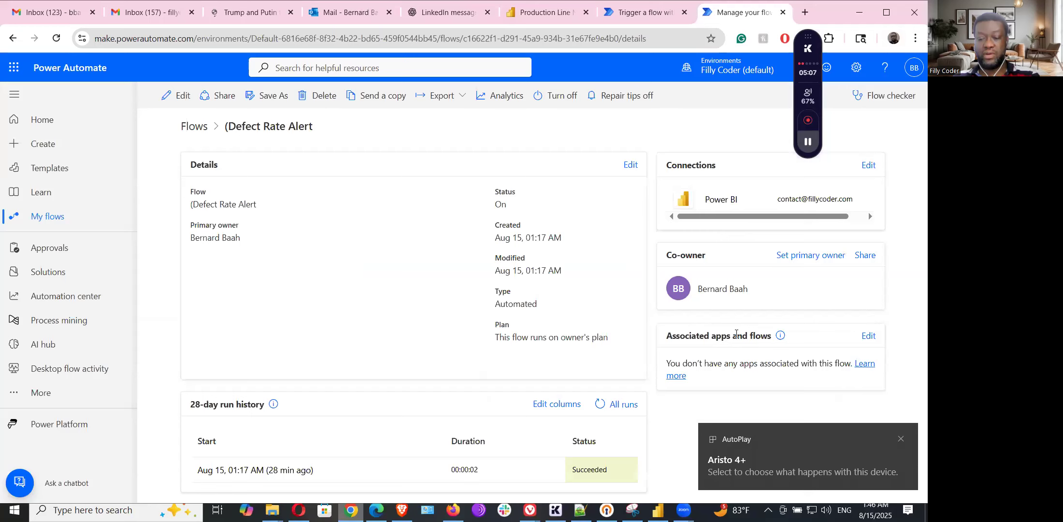
left_click(899, 439)
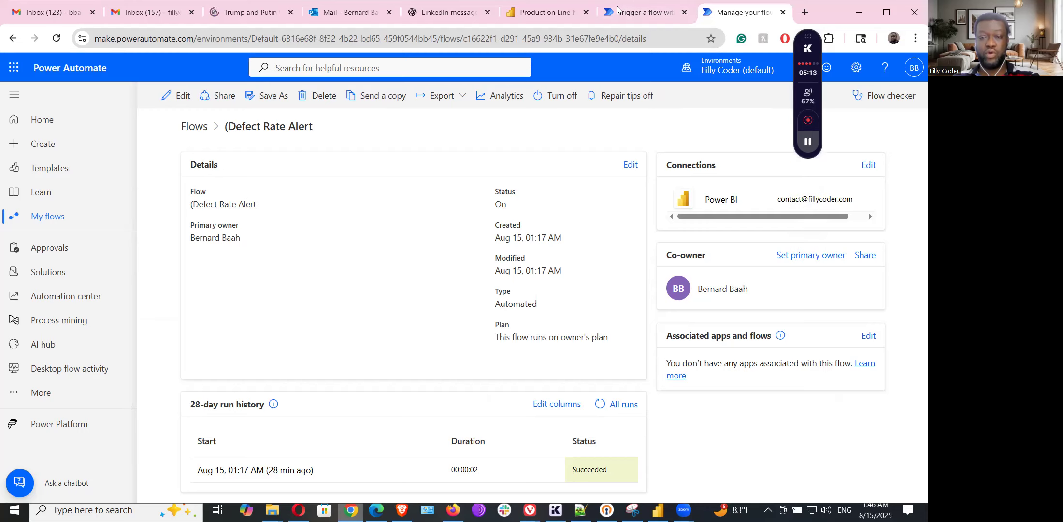
left_click(544, 12)
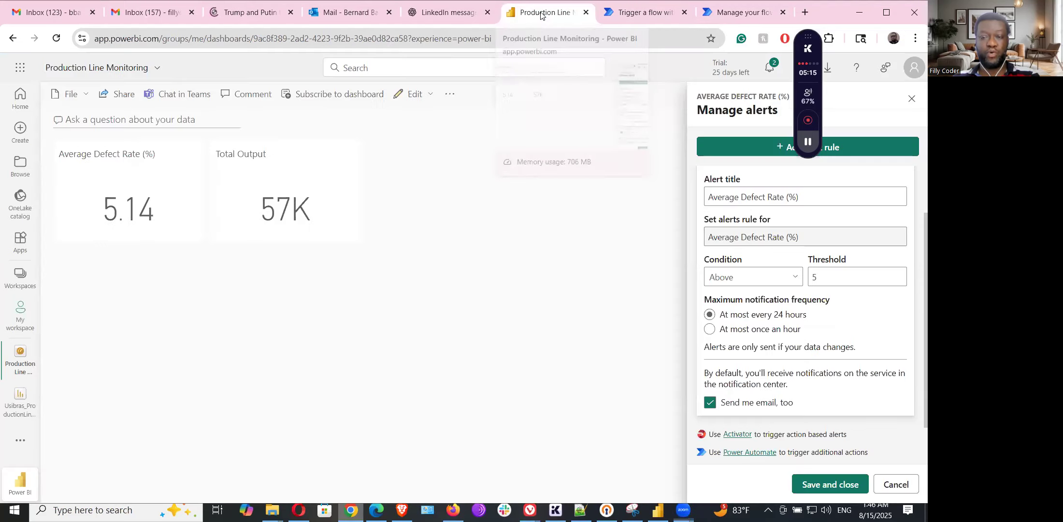
- Add a new alert rule on the Total Output tile
left_click(322, 169)
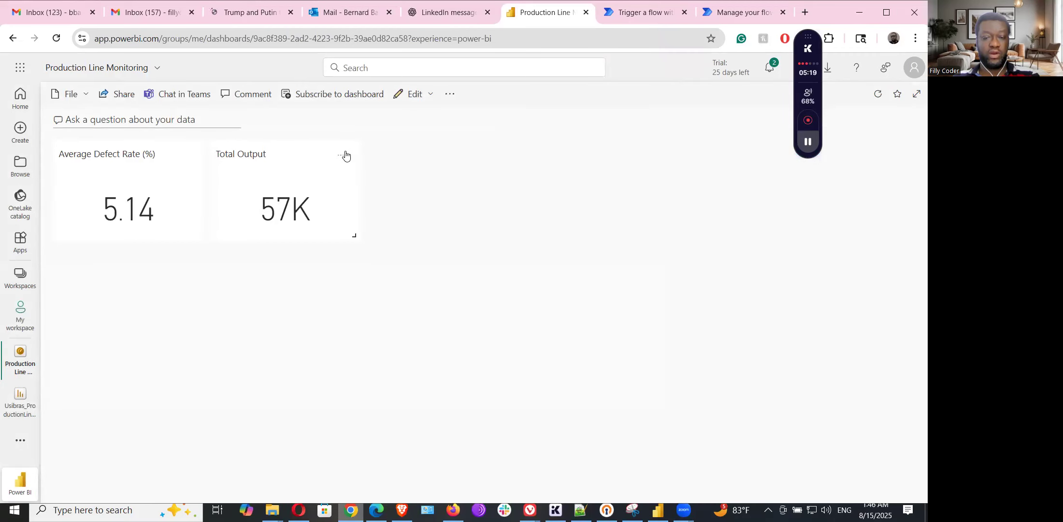
left_click(341, 156)
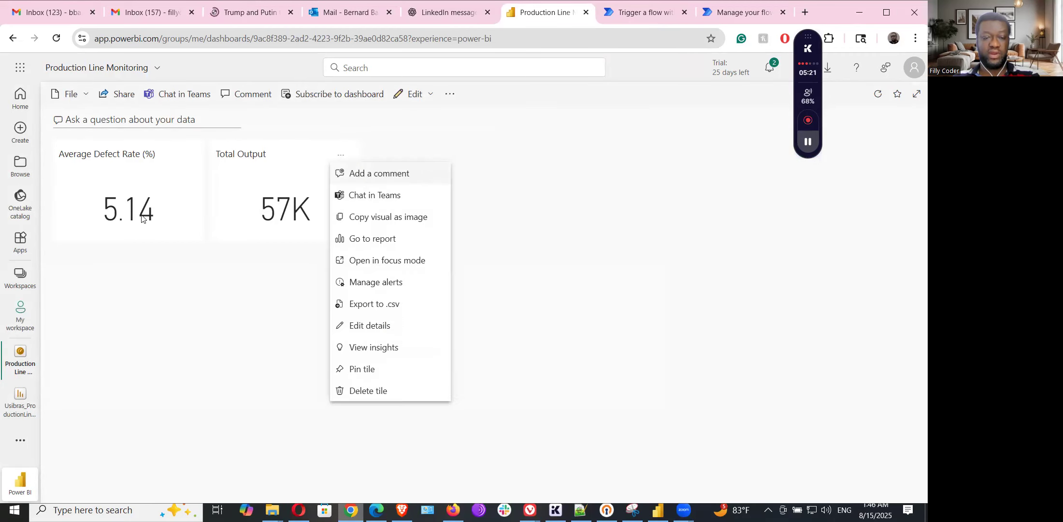
left_click(375, 282)
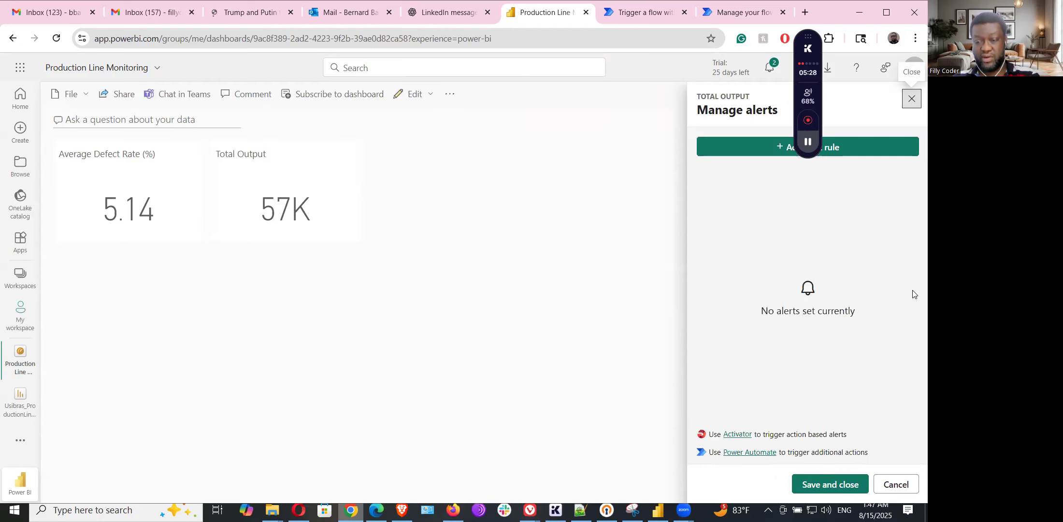
left_click(745, 157)
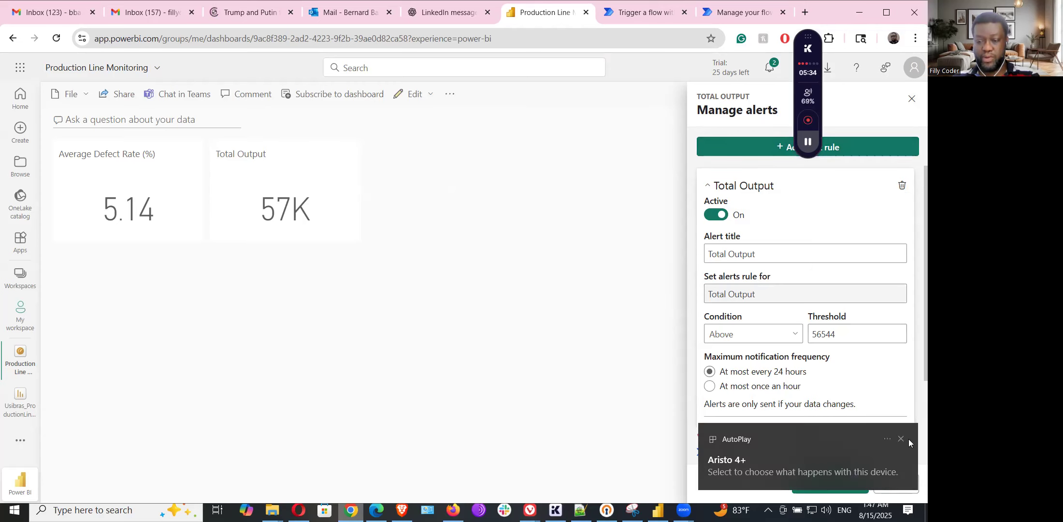
left_click(902, 439)
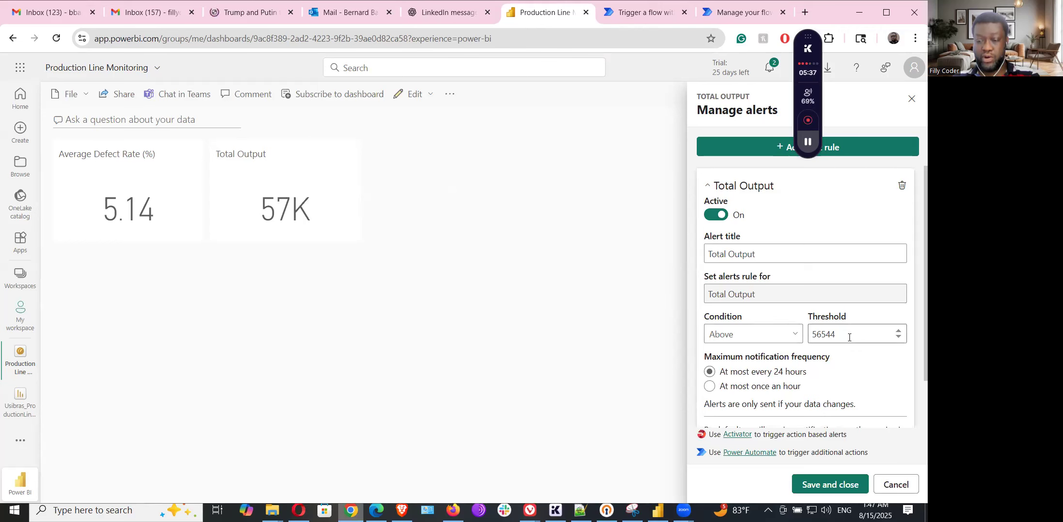
- Set the alert threshold to 50000 with condition Below, and save the rule
left_click_drag(849, 337, 770, 322)
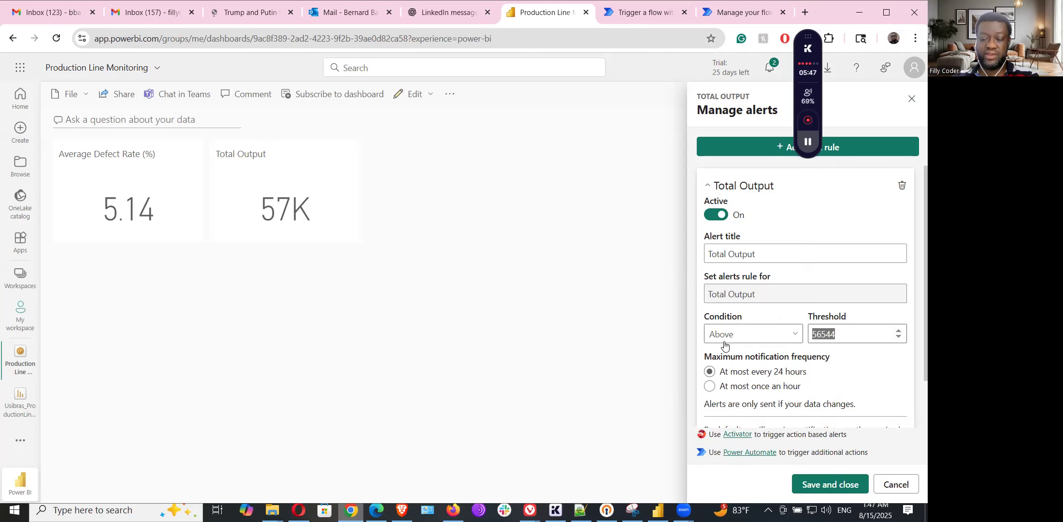
type("50000")
left_click(742, 340)
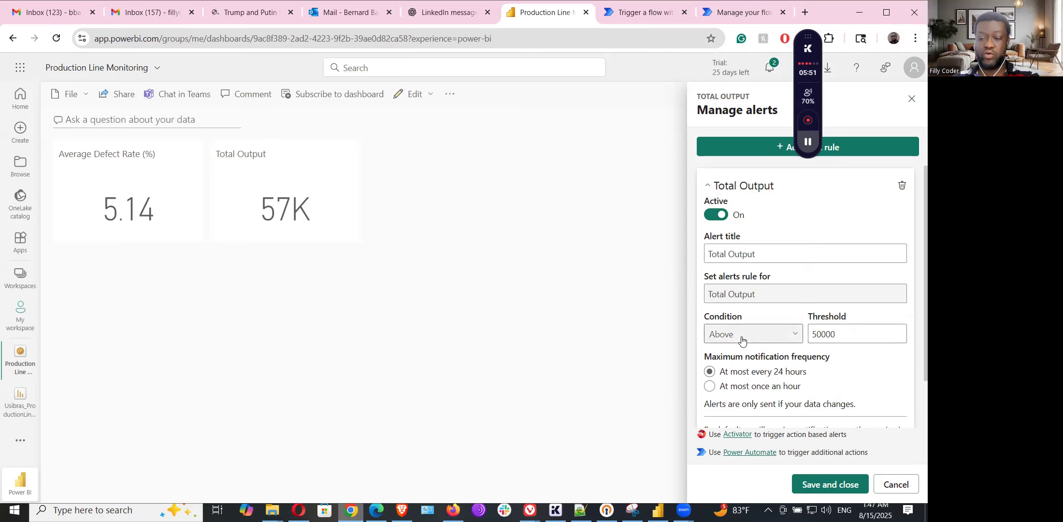
left_click(726, 376)
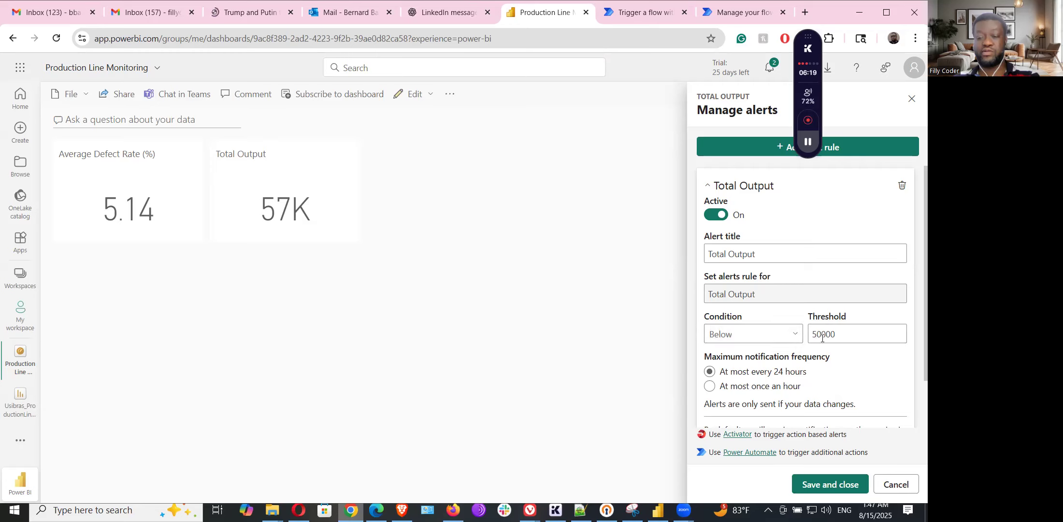
scroll(841, 366, "down", 1)
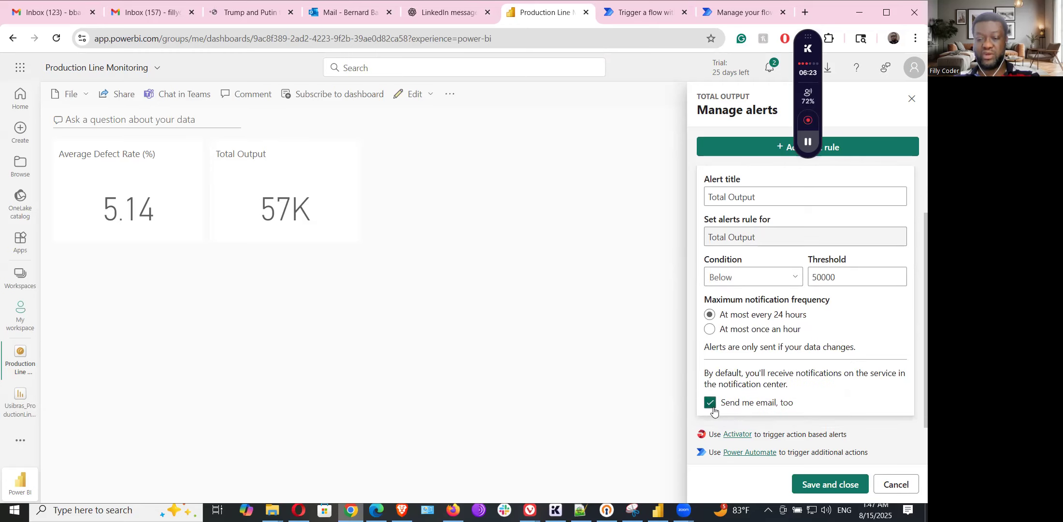
left_click(838, 490)
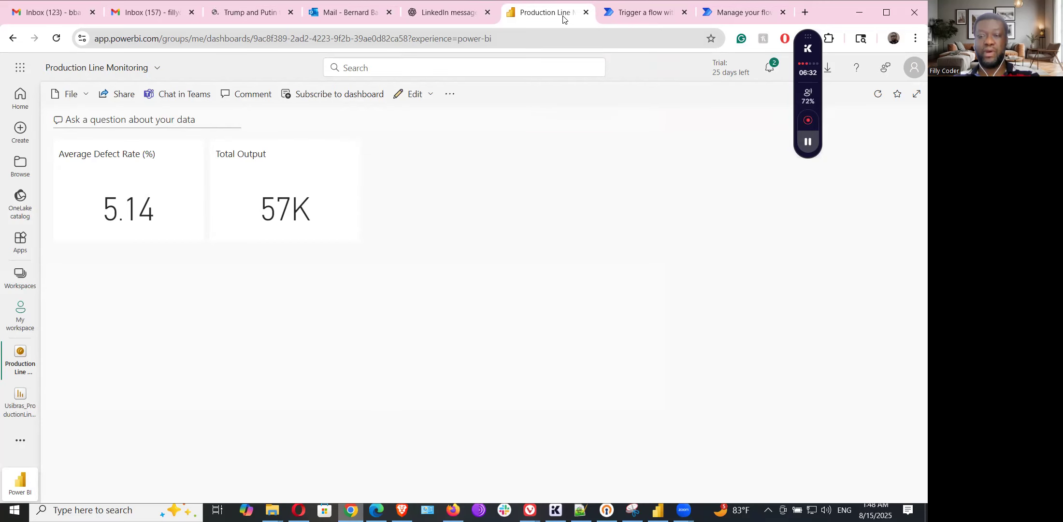
- Close the flow template and Defect Rate Alert flow tabs in Power Automate
left_click(638, 14)
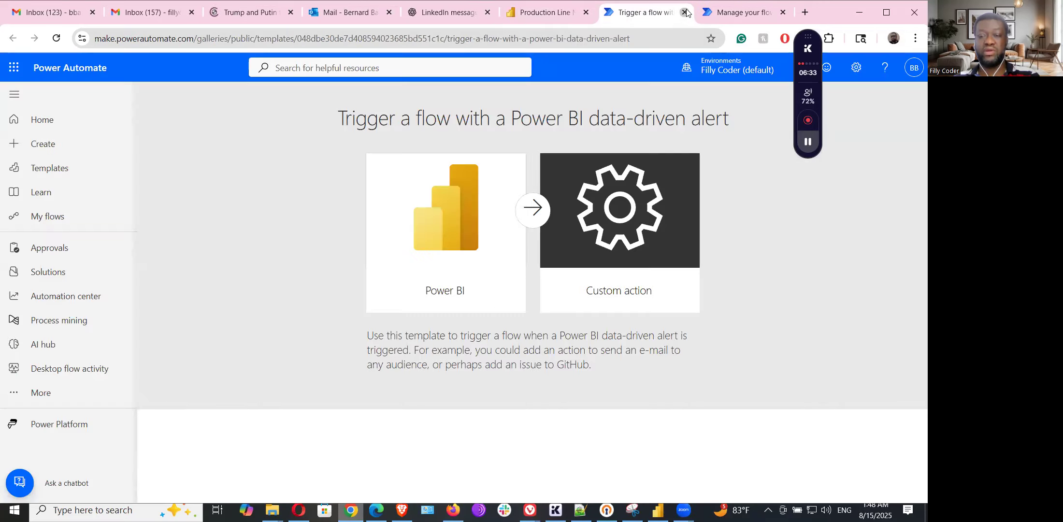
left_click(684, 13)
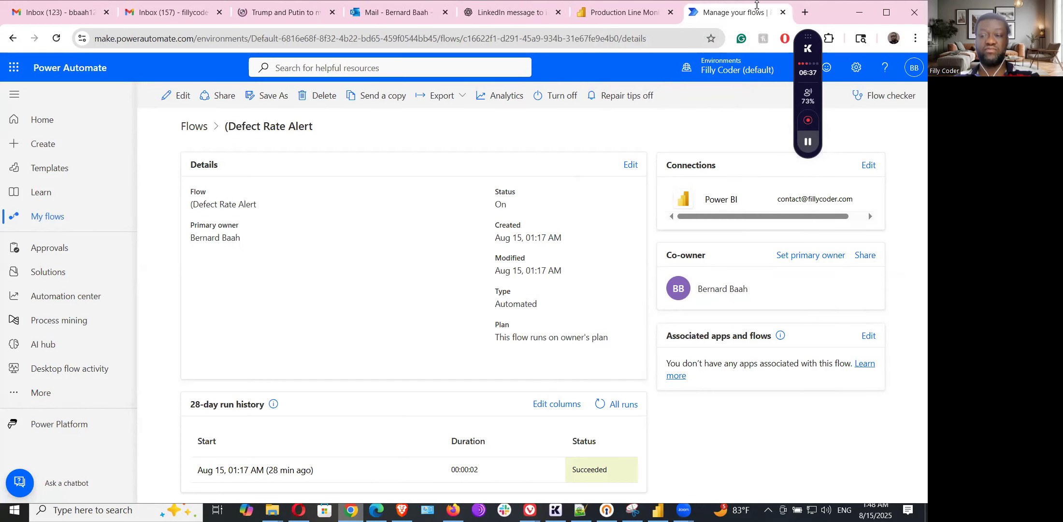
left_click(783, 12)
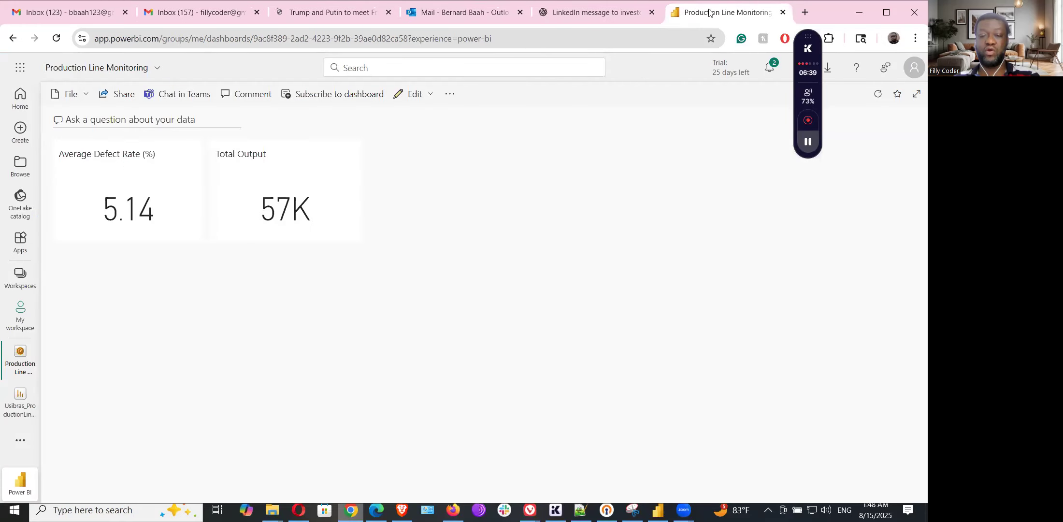
- Launch a Power Automate flow from the Total Output alert rule in a new tab
left_click(340, 155)
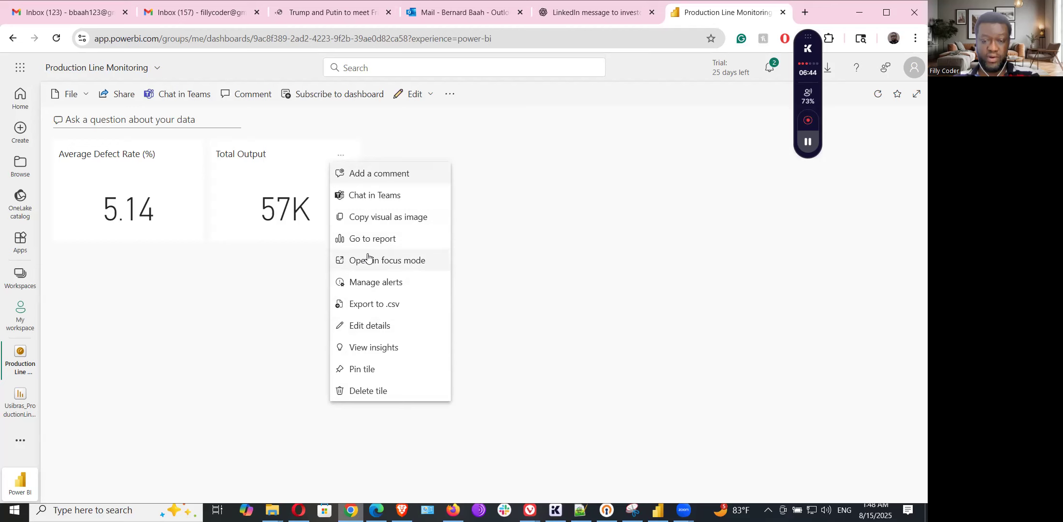
left_click(370, 282)
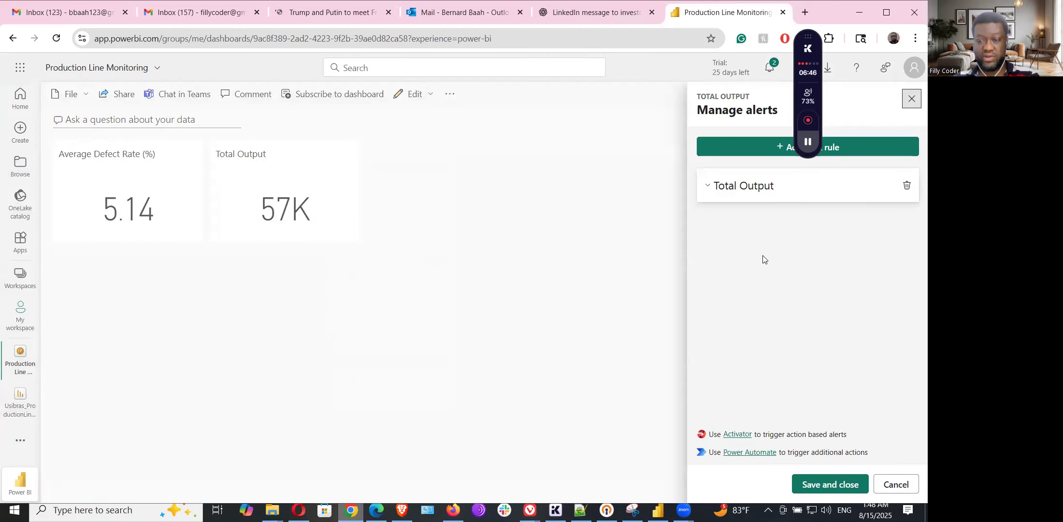
left_click(708, 188)
scroll(791, 297, "down", 2)
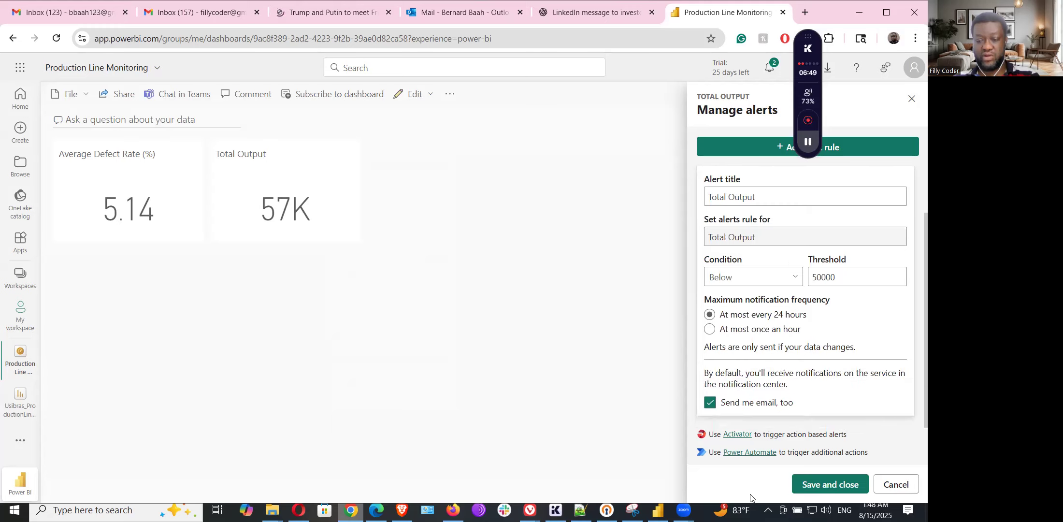
left_click(751, 453)
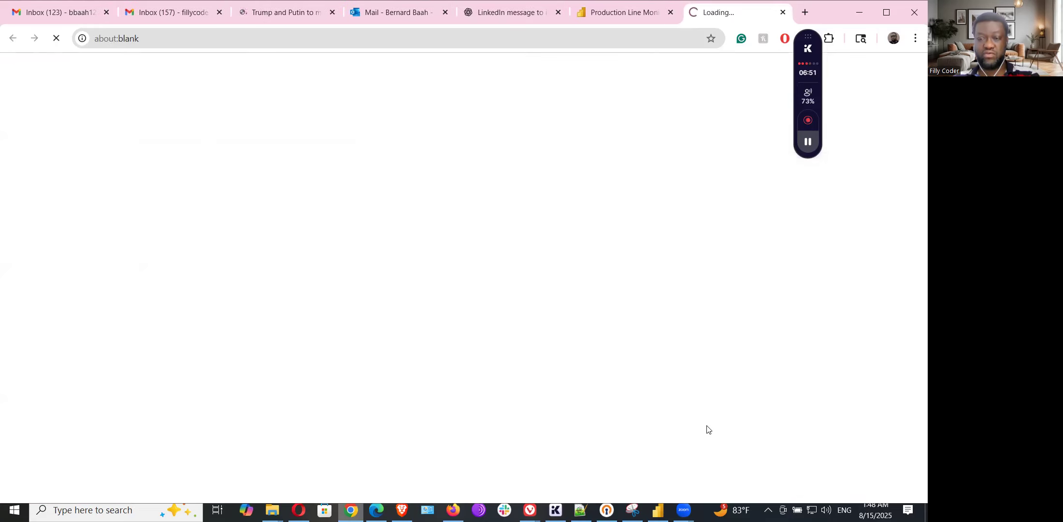
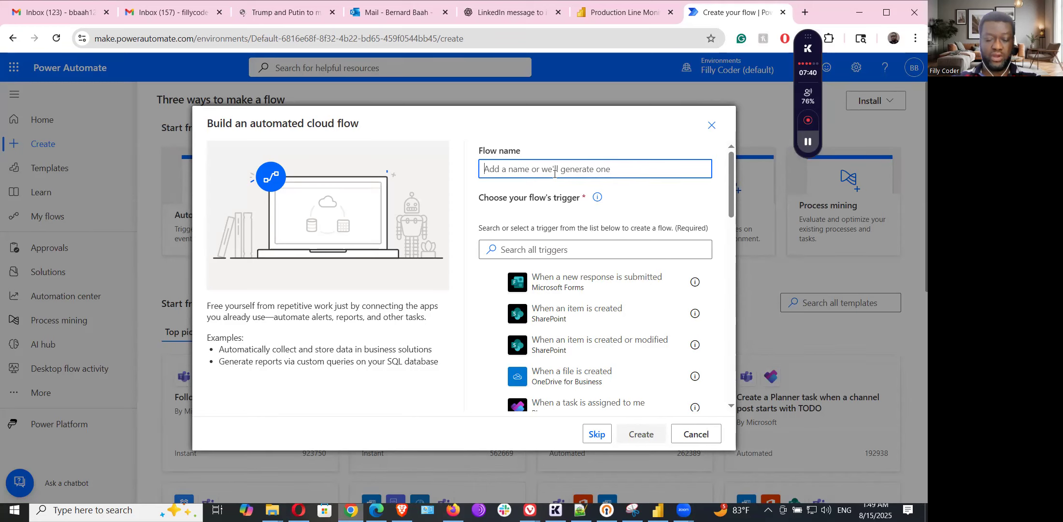
- Name the flow 'Total Output below threshold', fixing the doubled 'h', and bring up the ChatGPT guide
type("Total Output")
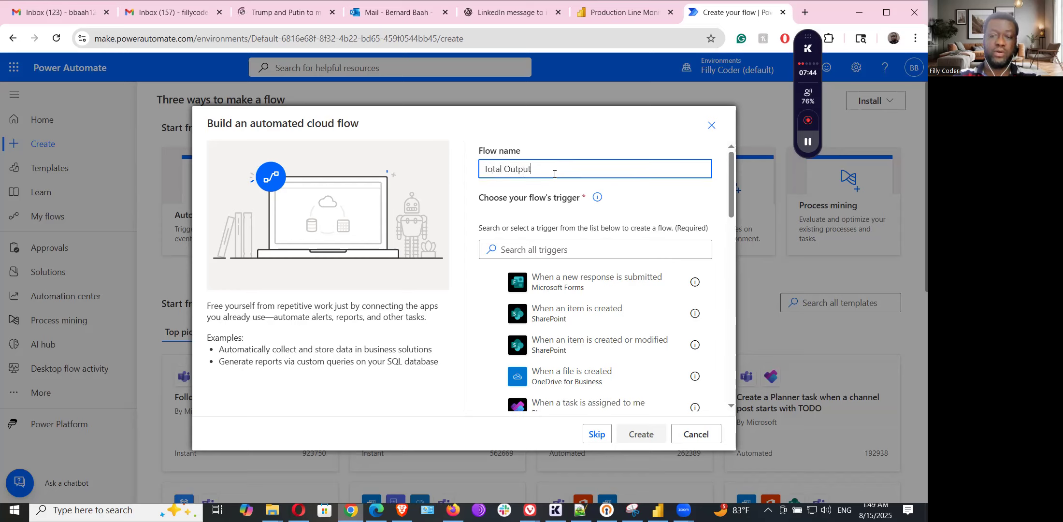
type(" below")
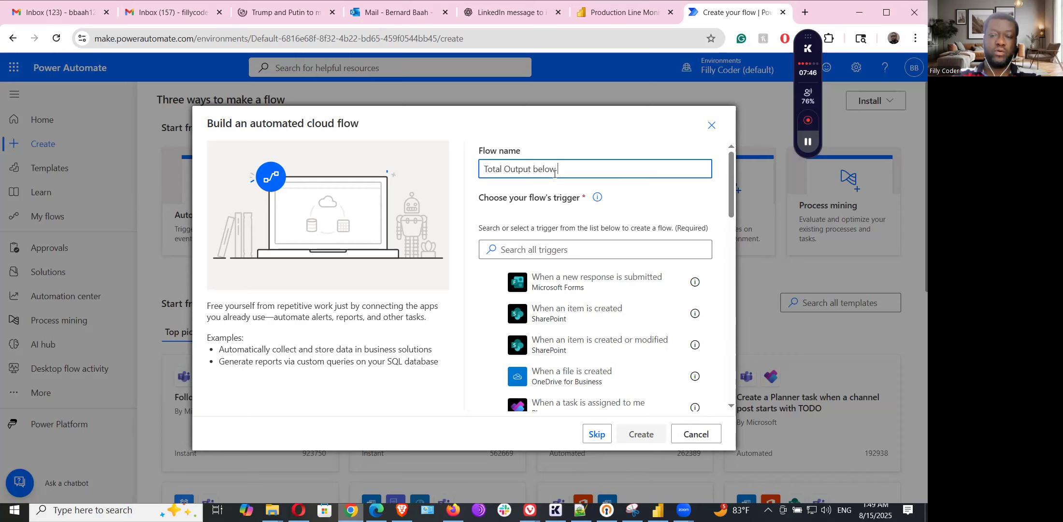
type(" threshhold")
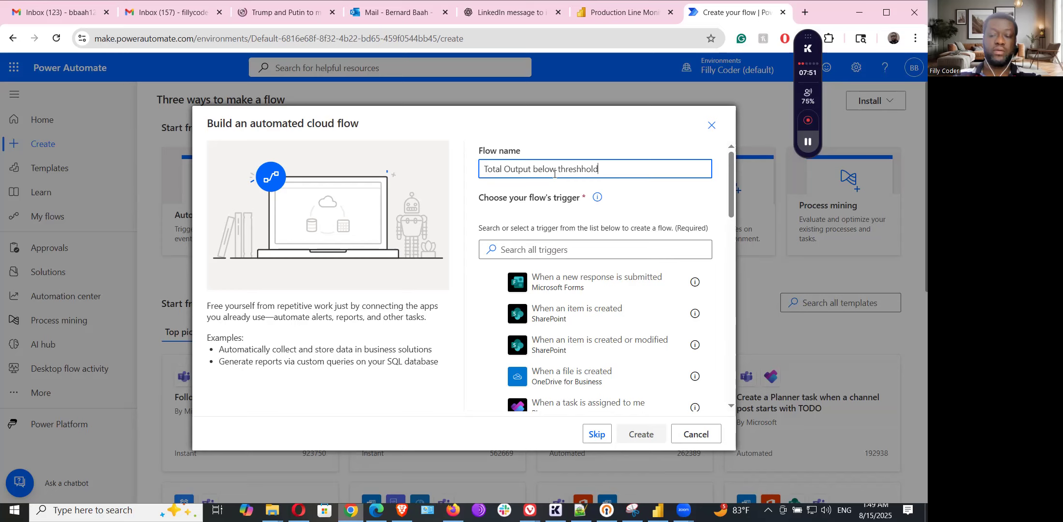
left_click(581, 169)
key("BackSpace")
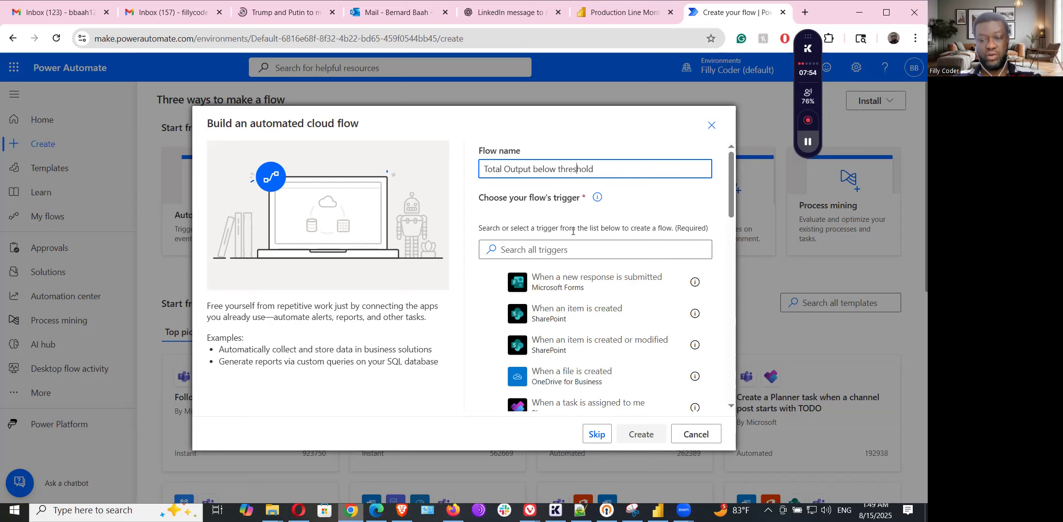
left_click(565, 247)
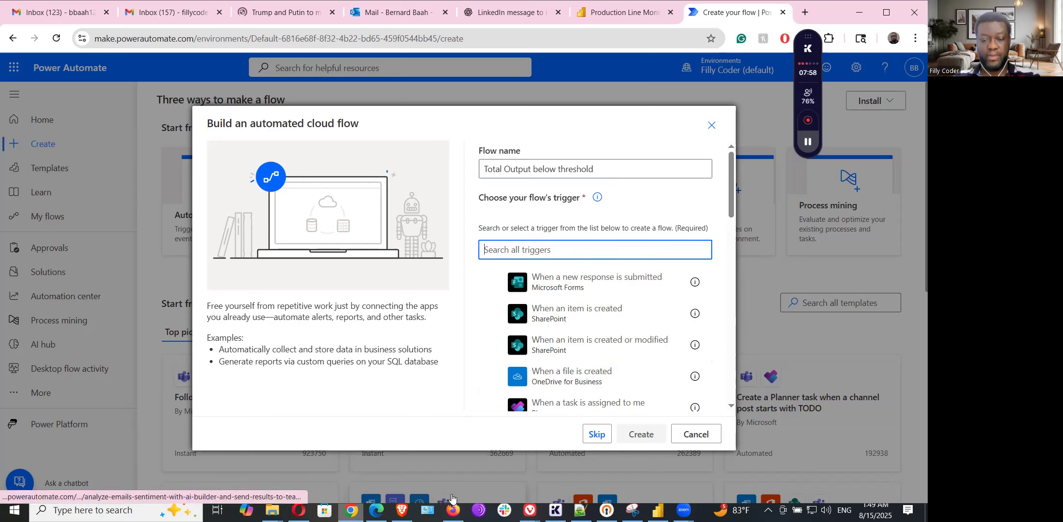
left_click(530, 510)
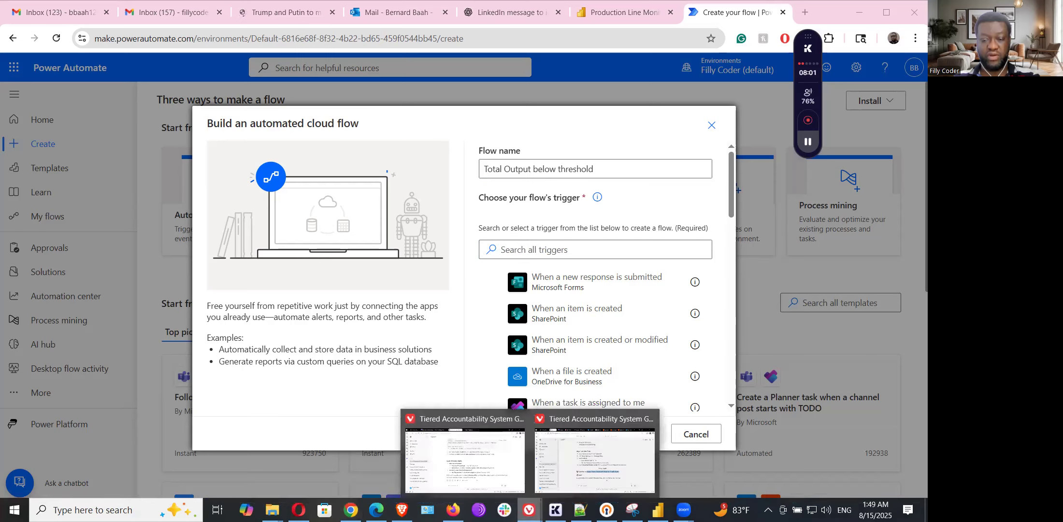
left_click(580, 430)
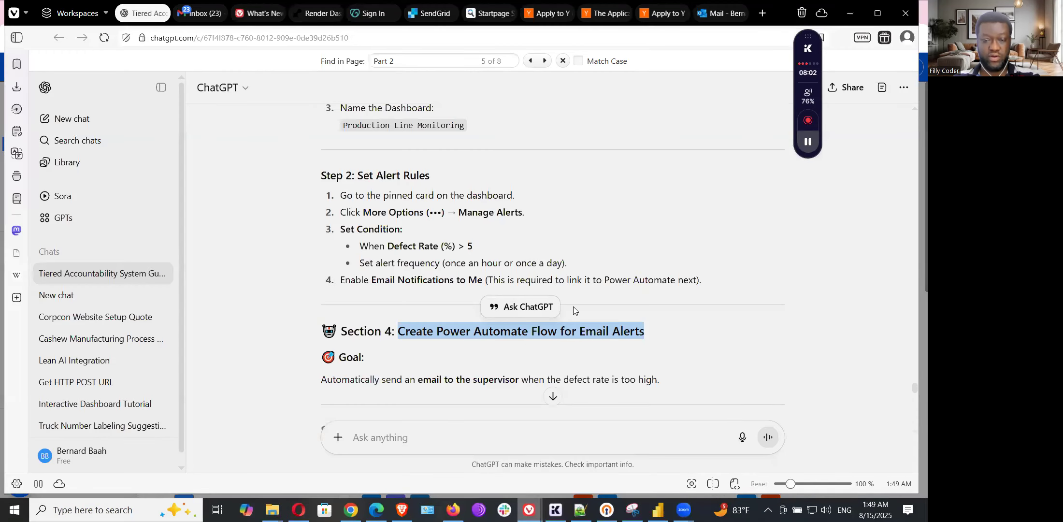
- Copy the trigger name 'When a data-driven alert is triggered' from the guide's Step 1 and return to Power Automate
scroll(441, 261, "up", 15)
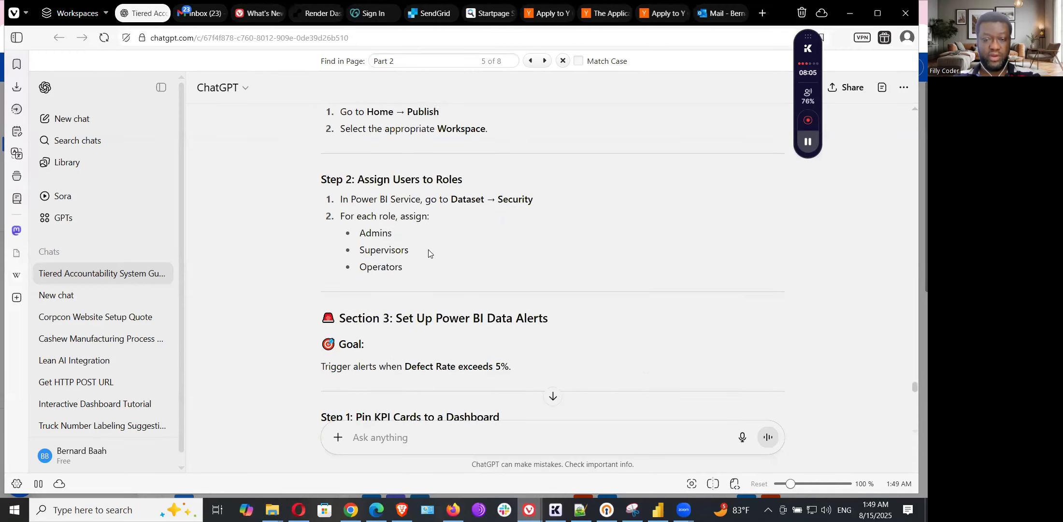
scroll(429, 253, "up", 3)
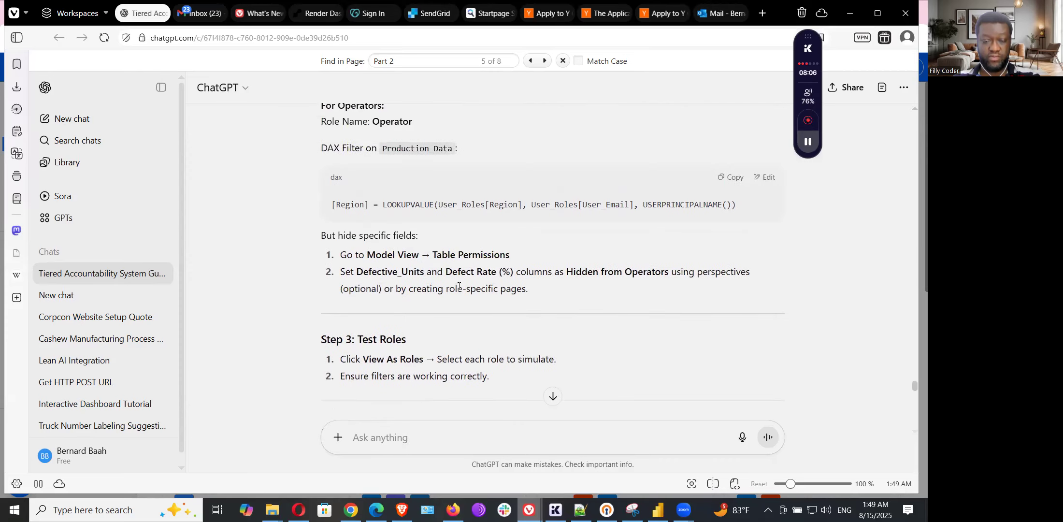
scroll(463, 285, "down", 15)
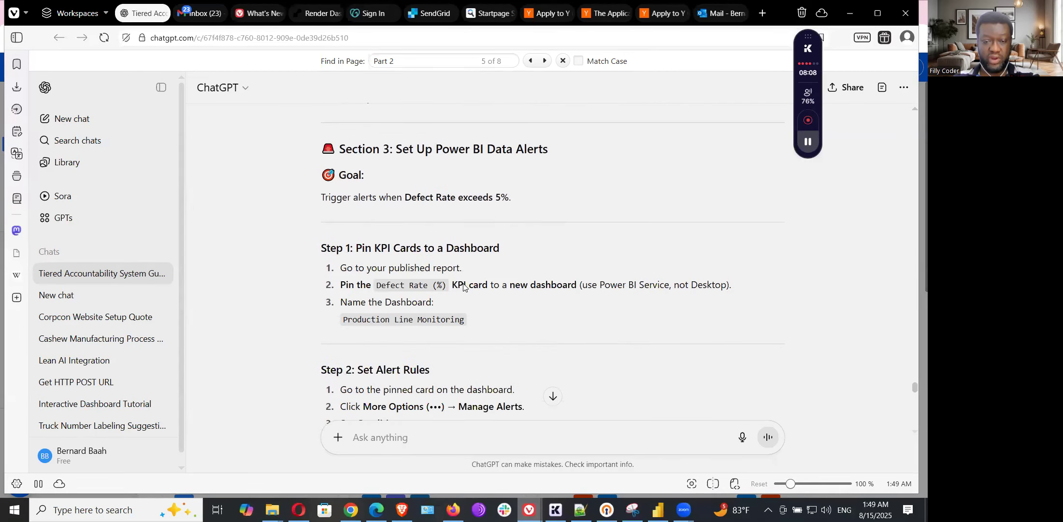
scroll(463, 285, "down", 5)
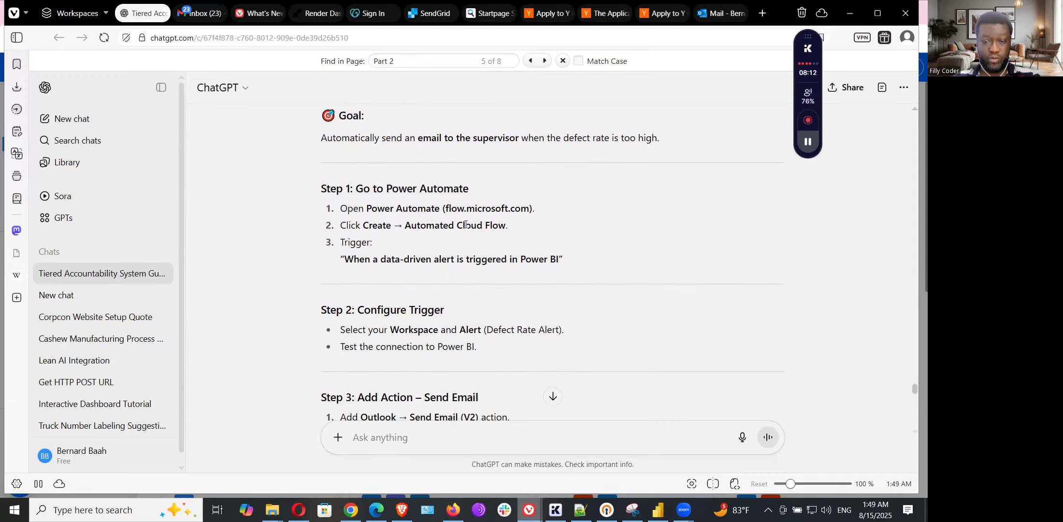
scroll(497, 239, "down", 5)
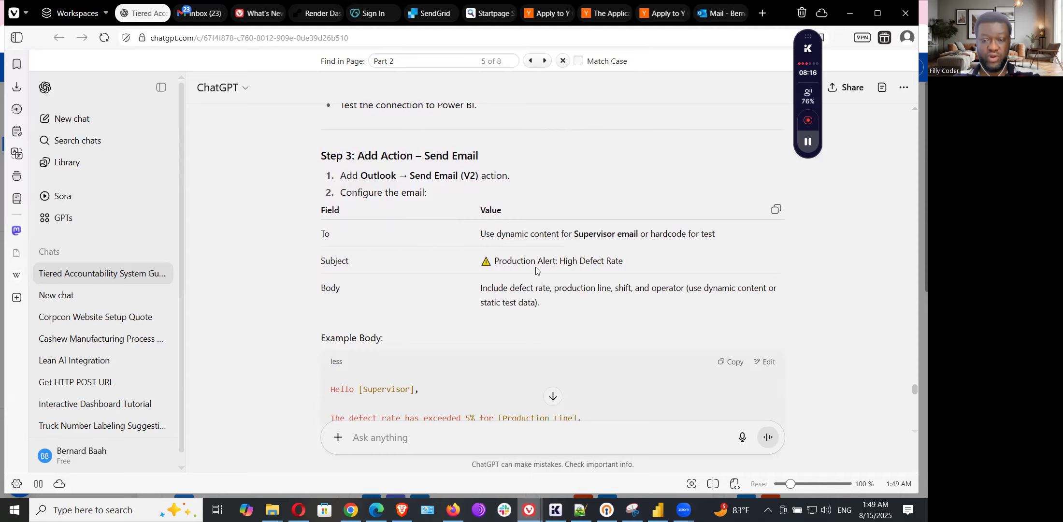
scroll(514, 266, "up", 3)
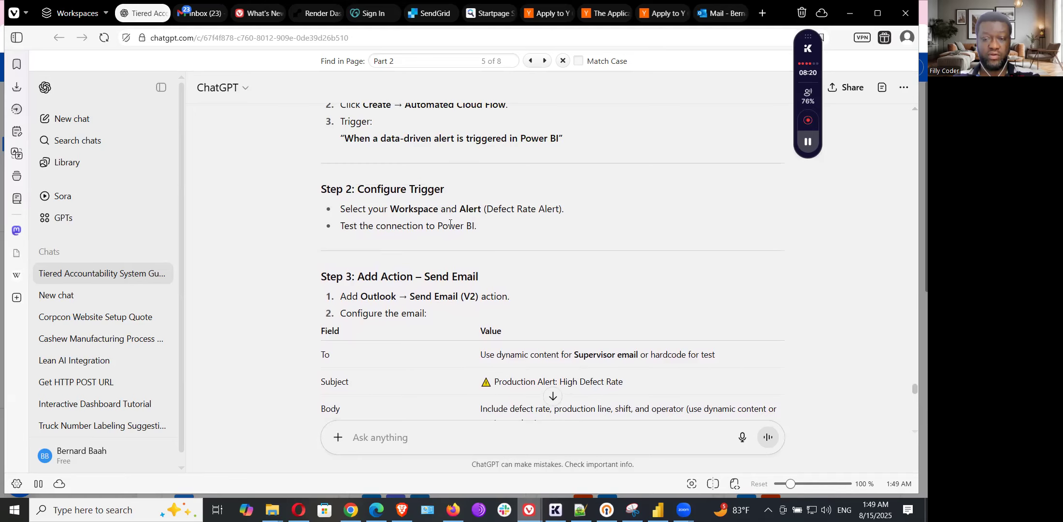
scroll(435, 220, "up", 1)
left_click_drag(346, 200, 560, 200)
right_click(541, 198)
left_click(546, 213)
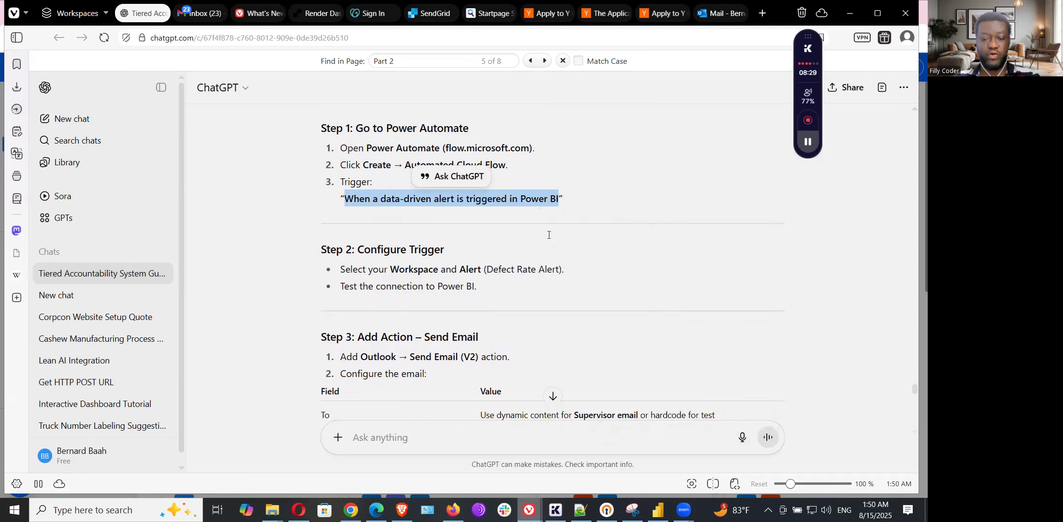
mouse_move(377, 508)
left_click(382, 449)
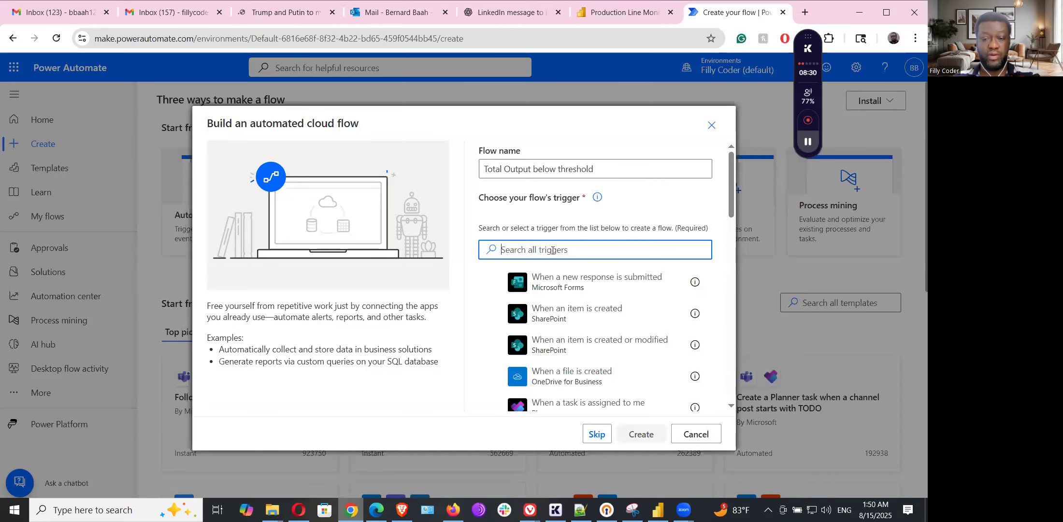
- Search the pasted trigger name and create the flow with Power BI's 'When a data driven alert is triggered'
key("ctrl+v")
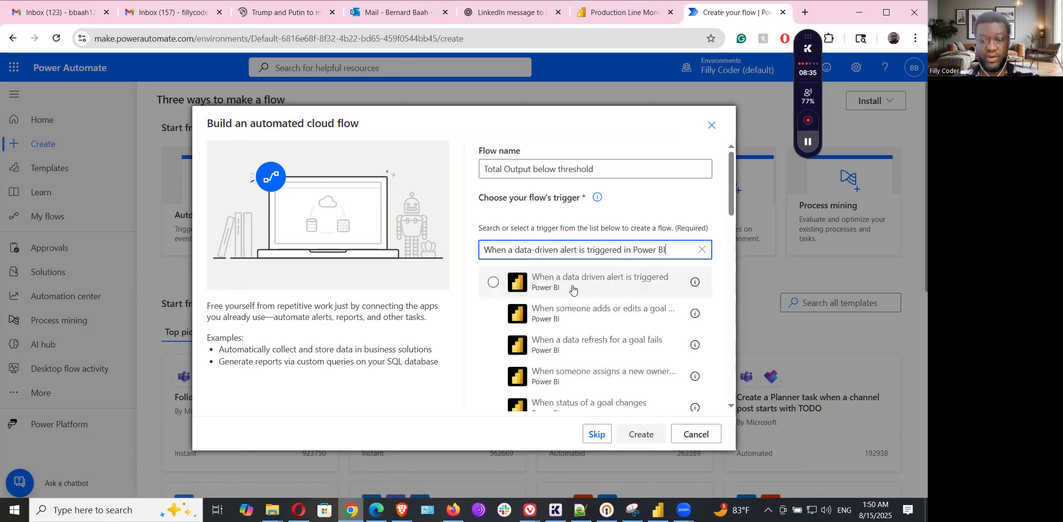
left_click(573, 288)
left_click(640, 435)
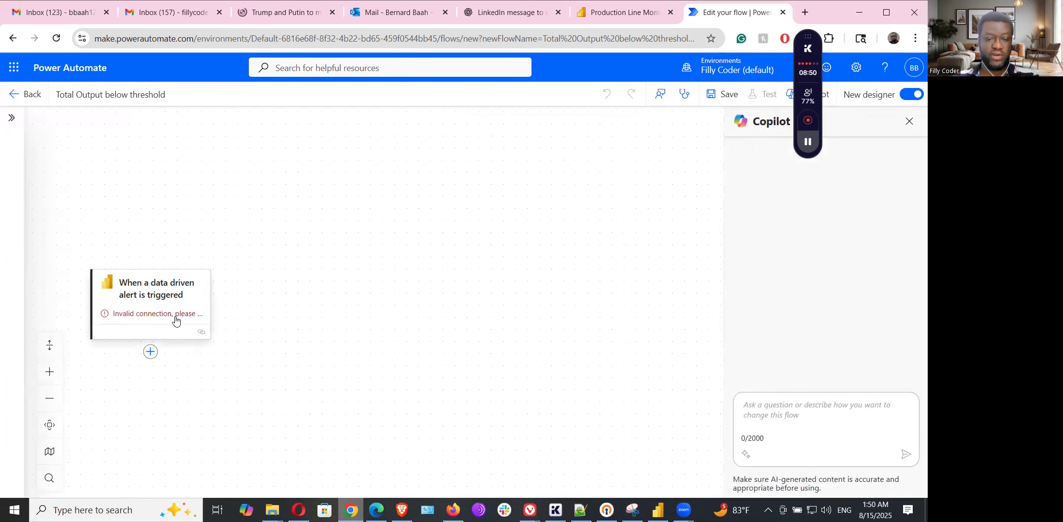
- Set the Power BI trigger's Alert Id to the Total Output alert
left_click(175, 319)
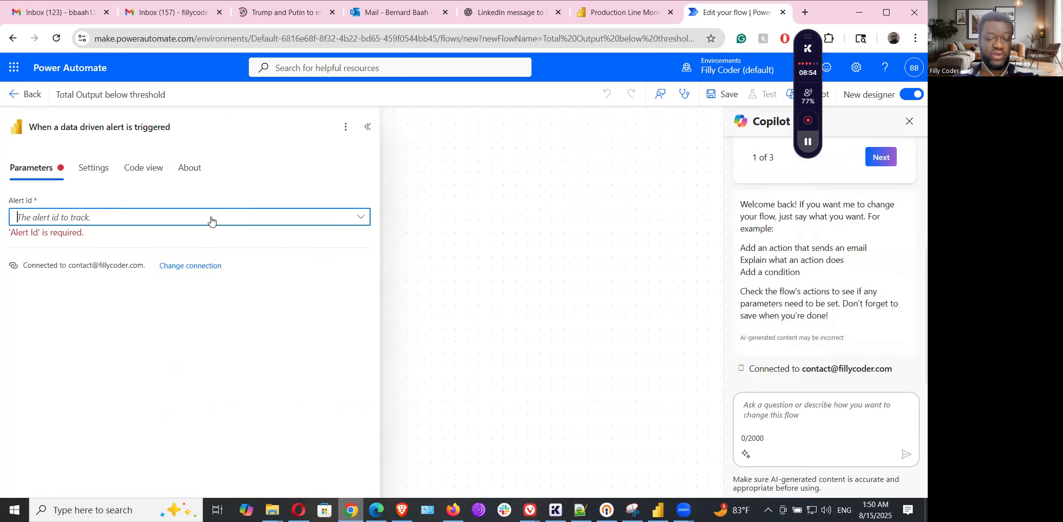
left_click(210, 221)
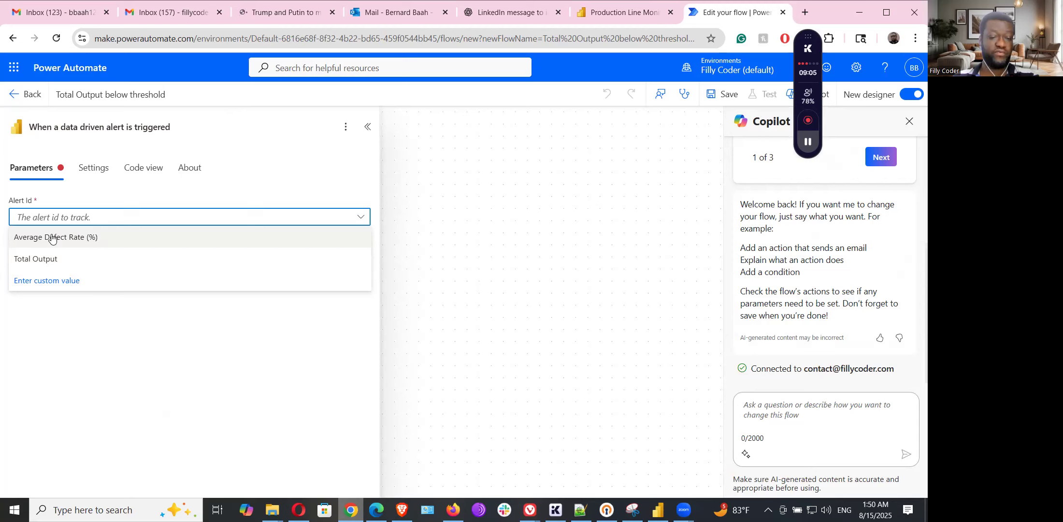
left_click(42, 259)
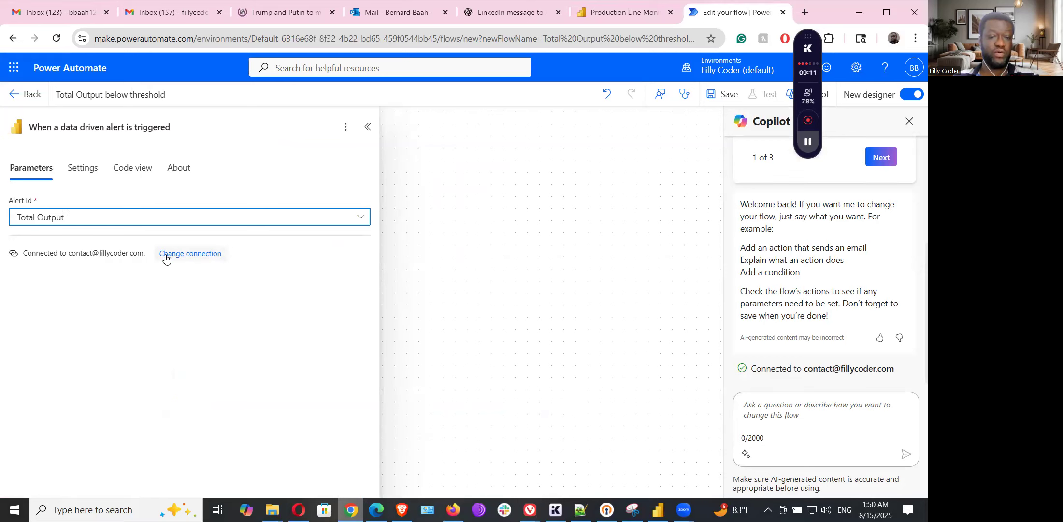
left_click(366, 127)
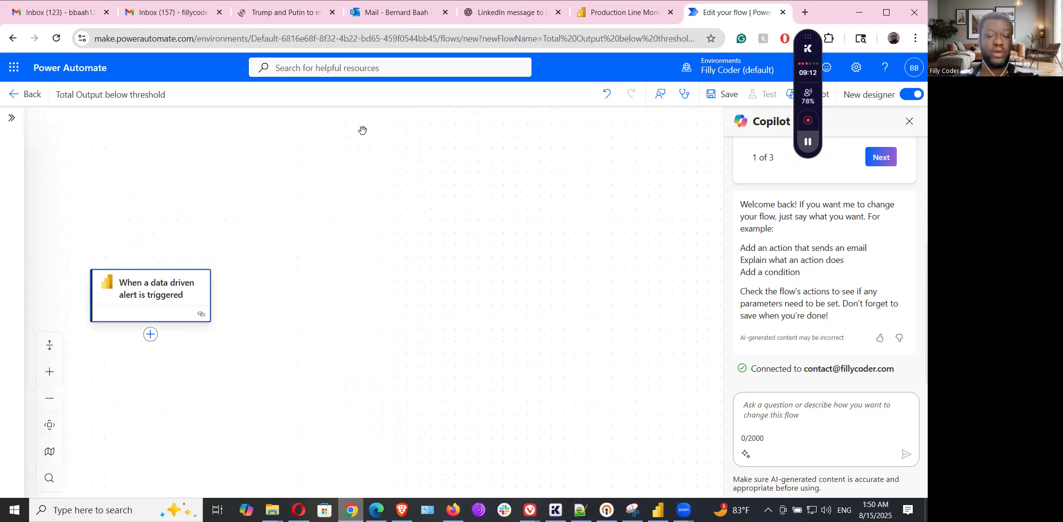
- Start adding a new action below the trigger, then bring up the ChatGPT guide
left_click(146, 335)
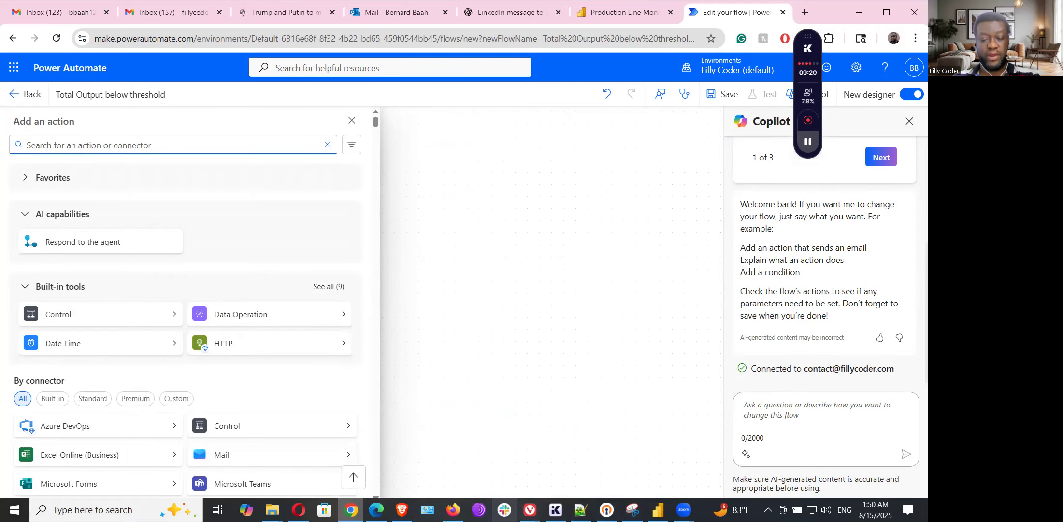
mouse_move(530, 510)
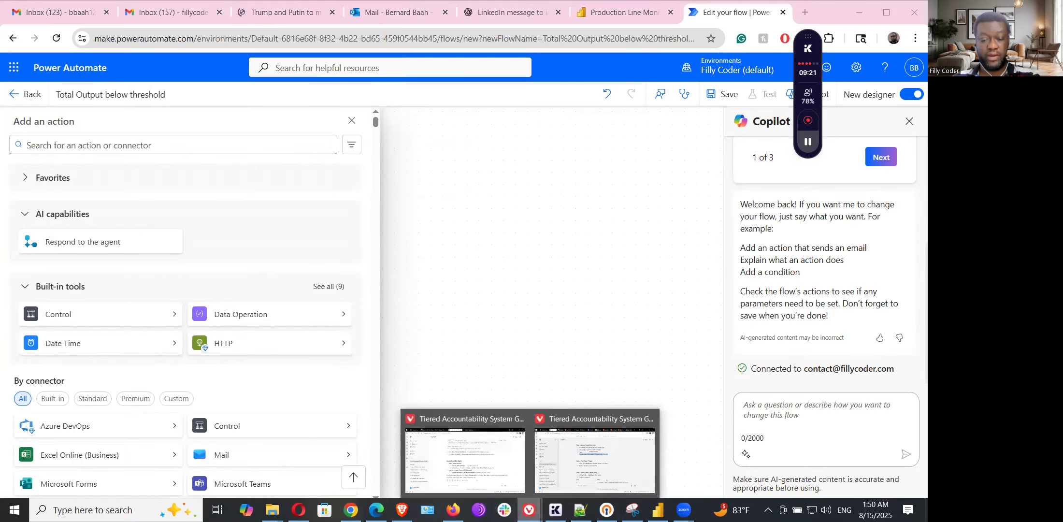
left_click(608, 464)
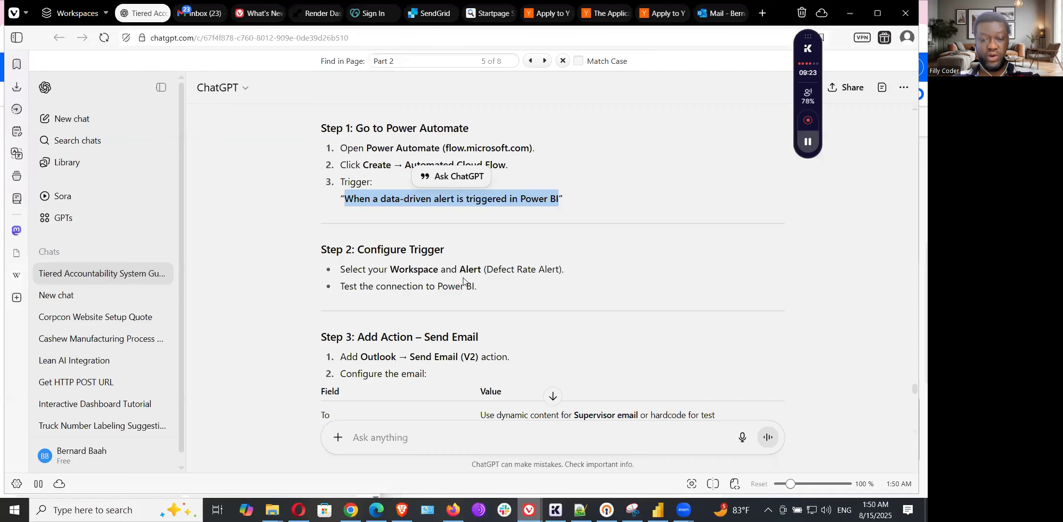
- Copy the action name 'Send Email (V2)' from the ChatGPT guide and return to the flow editor
left_click(392, 271)
left_click_drag(411, 360, 473, 357)
right_click(473, 358)
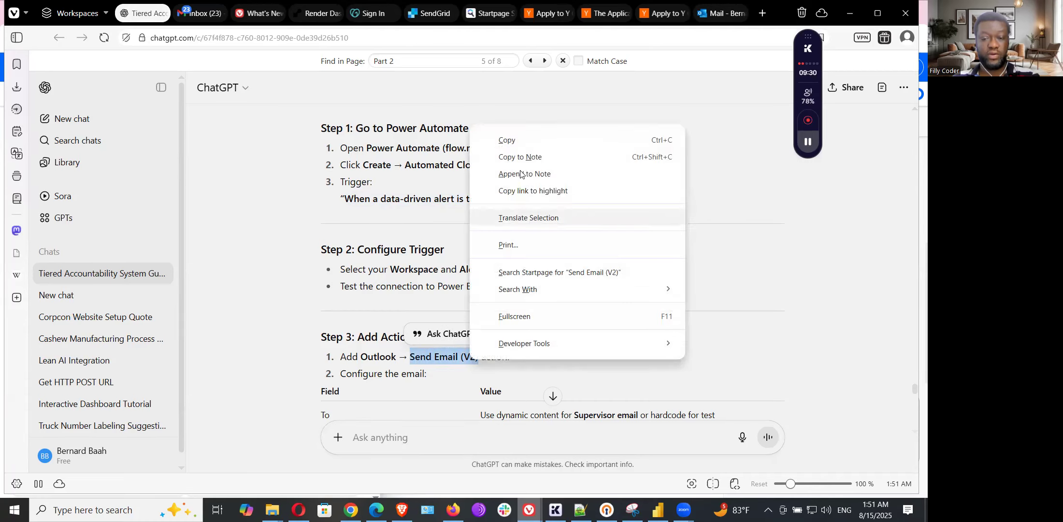
left_click(512, 135)
mouse_move(351, 510)
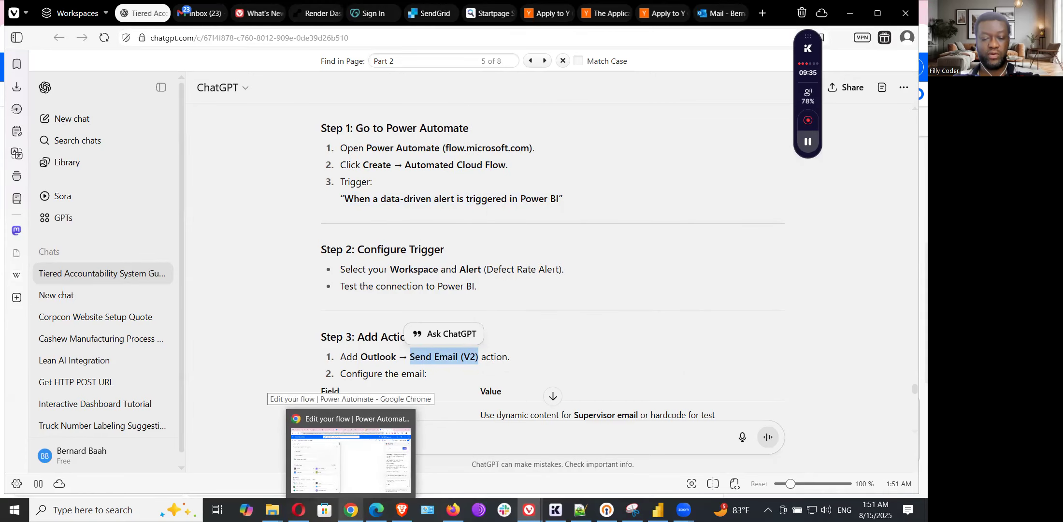
left_click(351, 459)
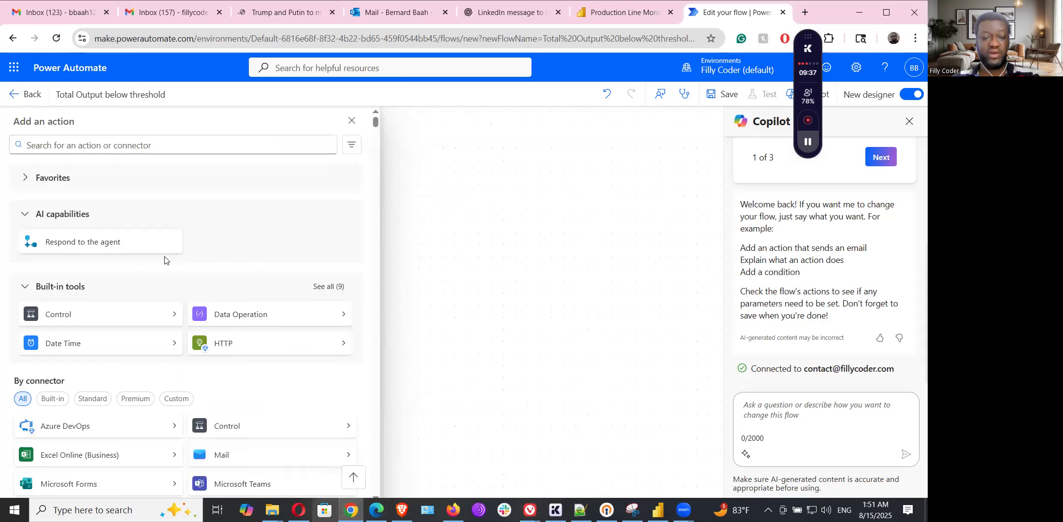
- Search for 'Send Email (V2)' and add Office 365 Outlook's Send an email (V2) action
left_click(144, 145)
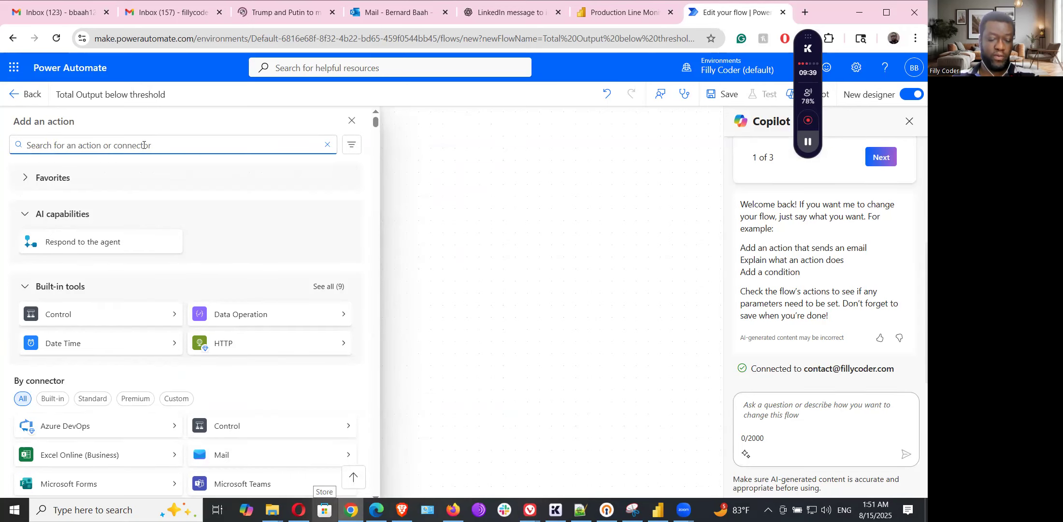
key("ctrl+v")
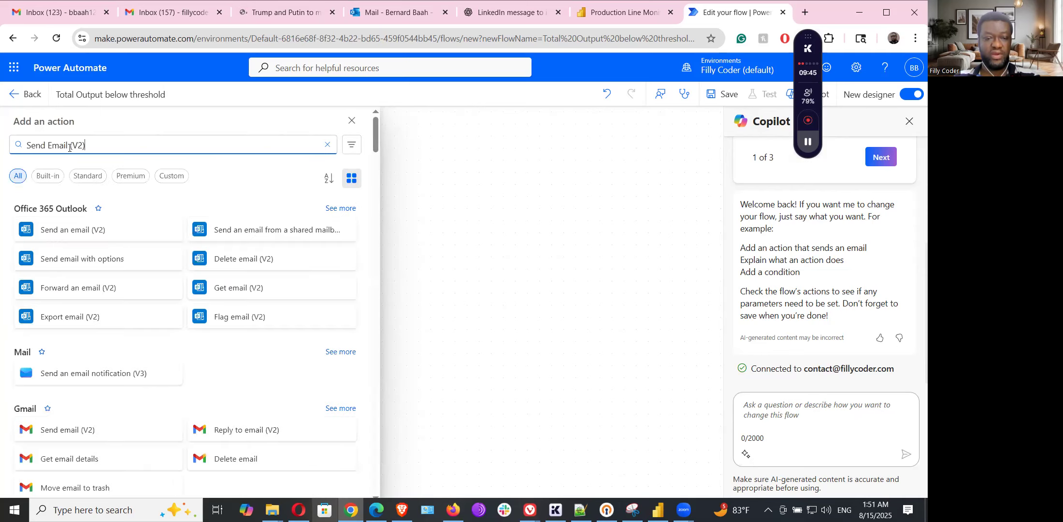
left_click(71, 238)
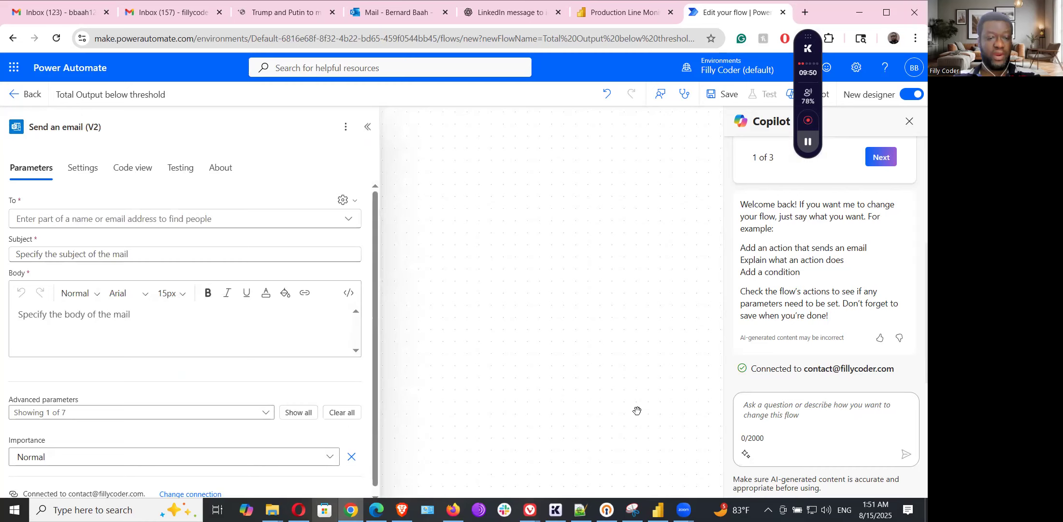
- Set the email's To field to the company's contact e-mail address
left_click(229, 218)
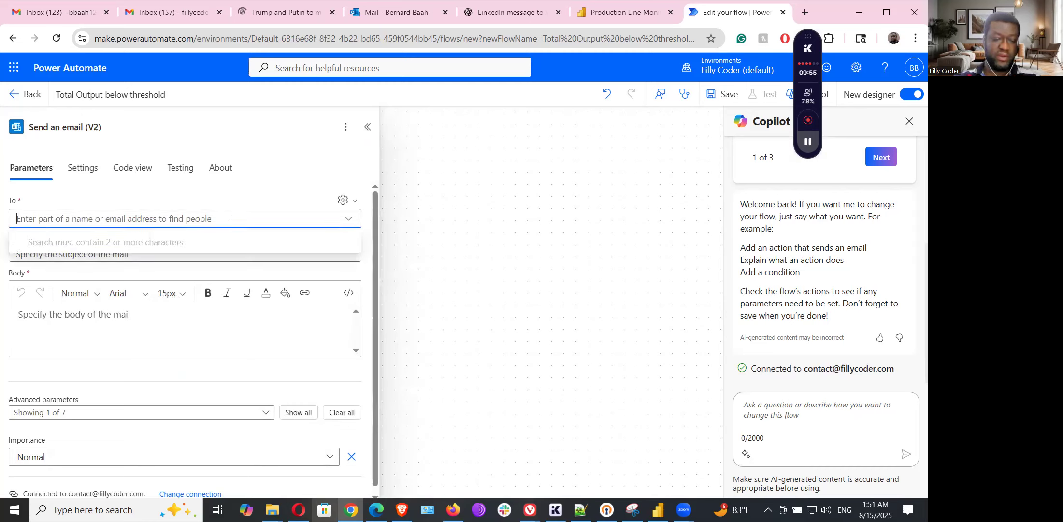
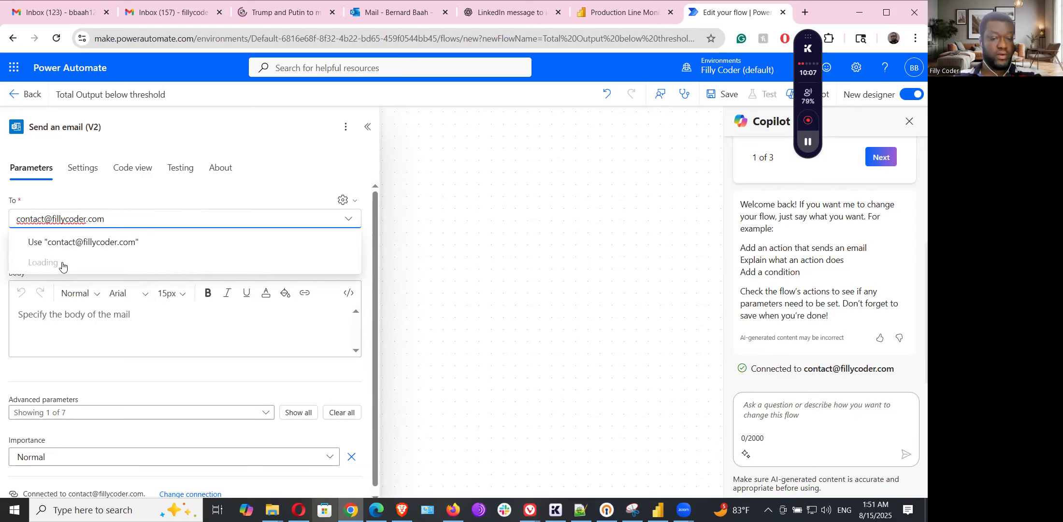
left_click(88, 240)
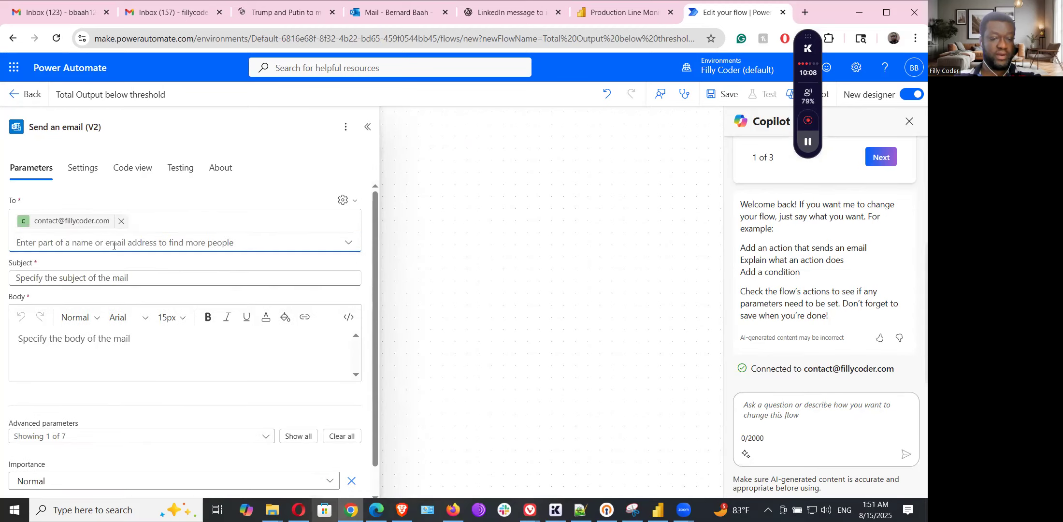
left_click(71, 275)
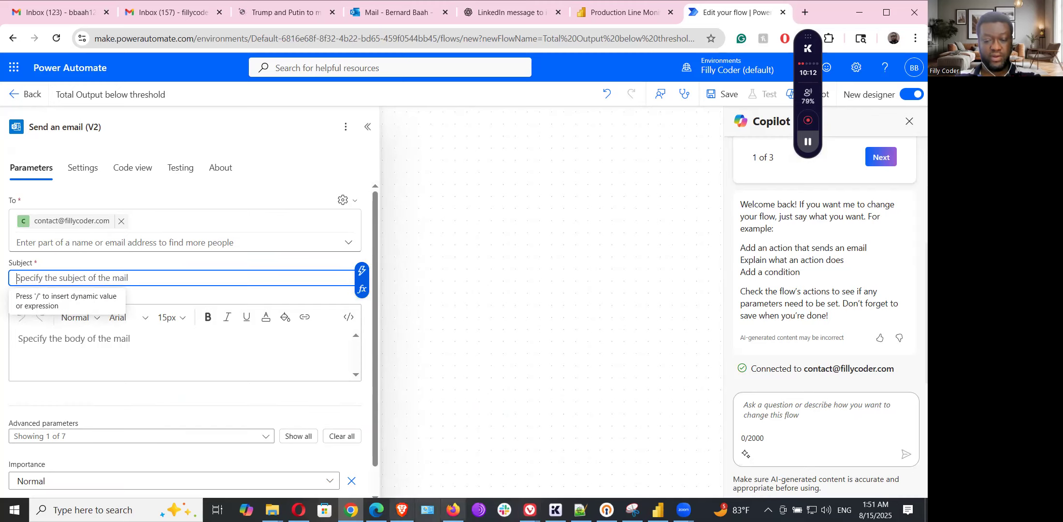
- Copy the guide's subject line 'Production Alert: High Defect Rate' and return to the email's Subject field
mouse_move(529, 510)
left_click(594, 455)
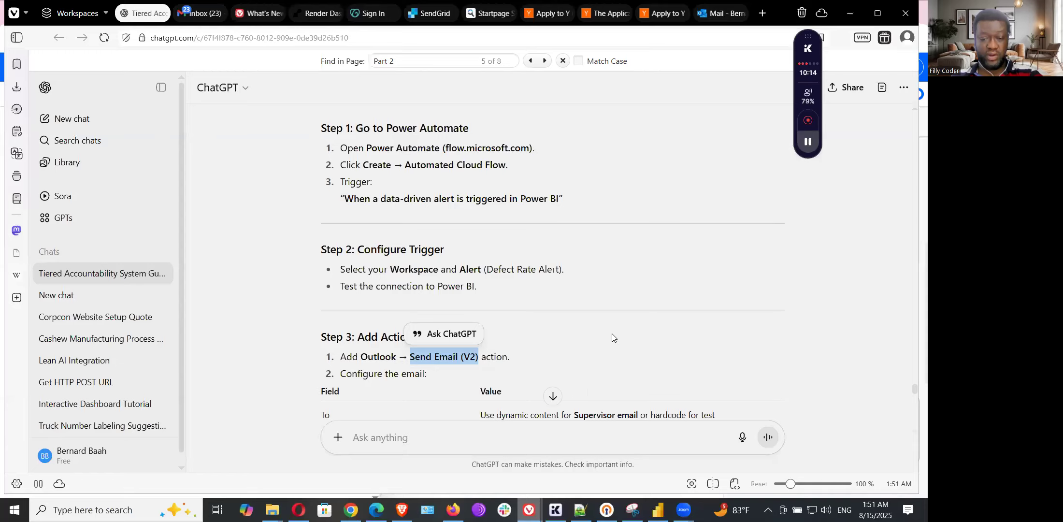
scroll(611, 333, "down", 1)
left_click_drag(481, 262, 629, 262)
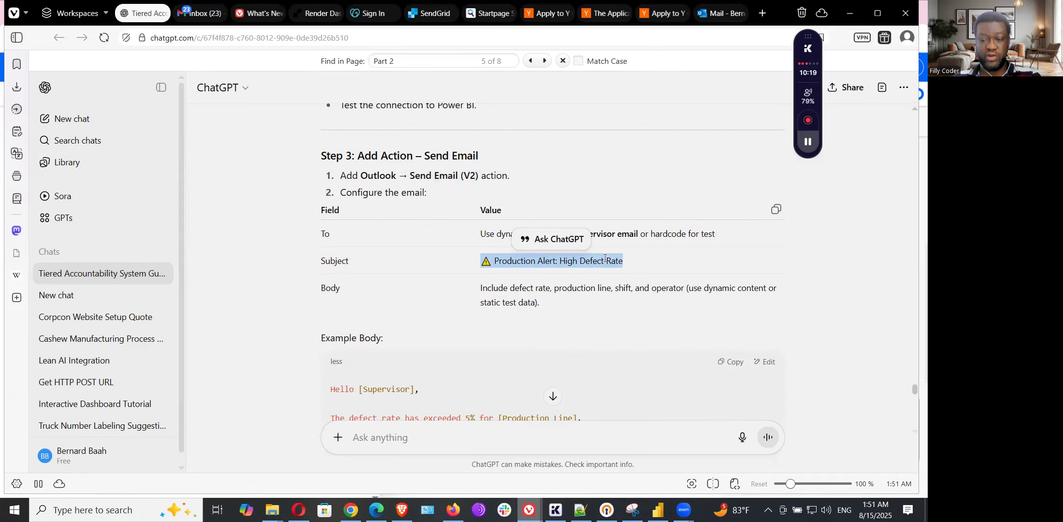
right_click(604, 262)
left_click(628, 274)
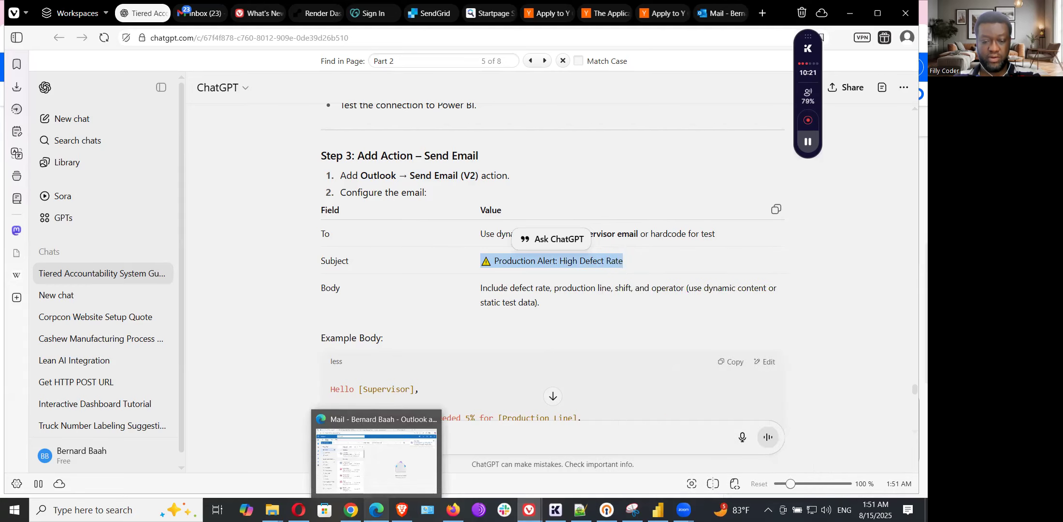
left_click(351, 510)
left_click(264, 274)
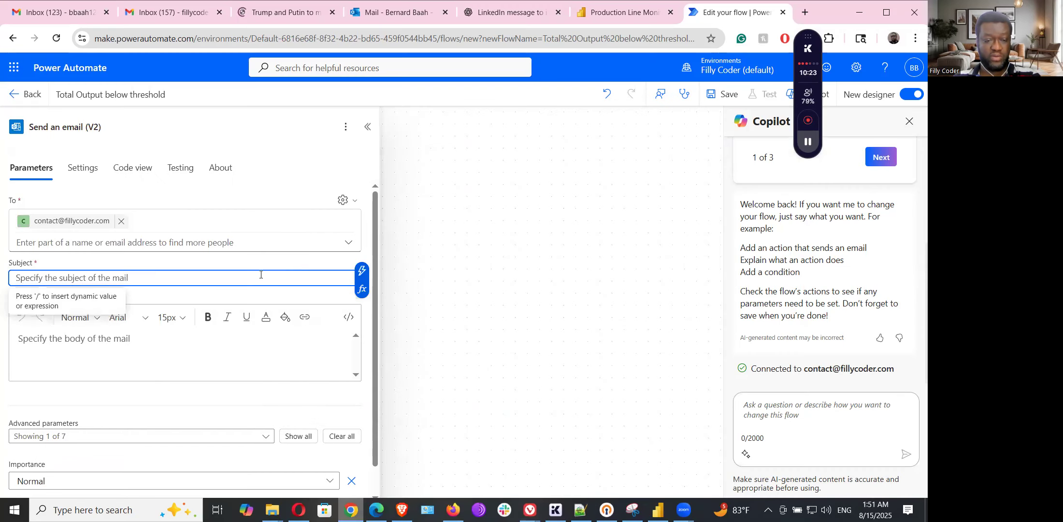
- Set the subject to 'Production Alert: Low total output' and copy the guide's example email body
key("ctrl+v")
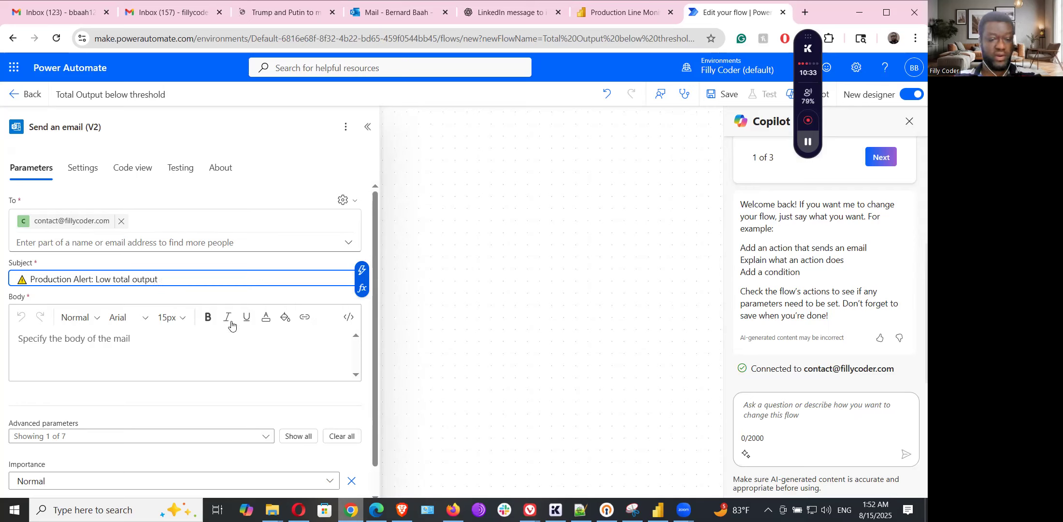
left_click(209, 353)
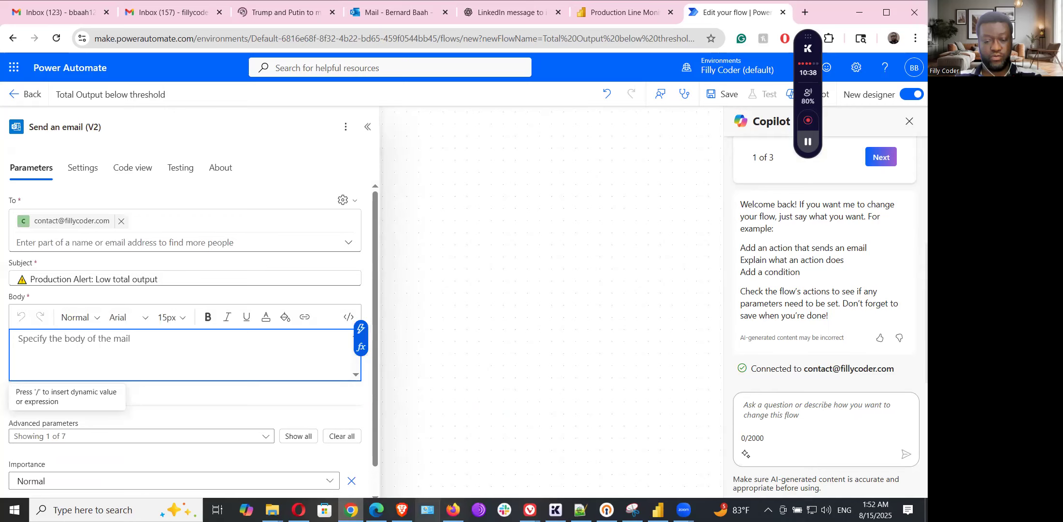
mouse_move(529, 510)
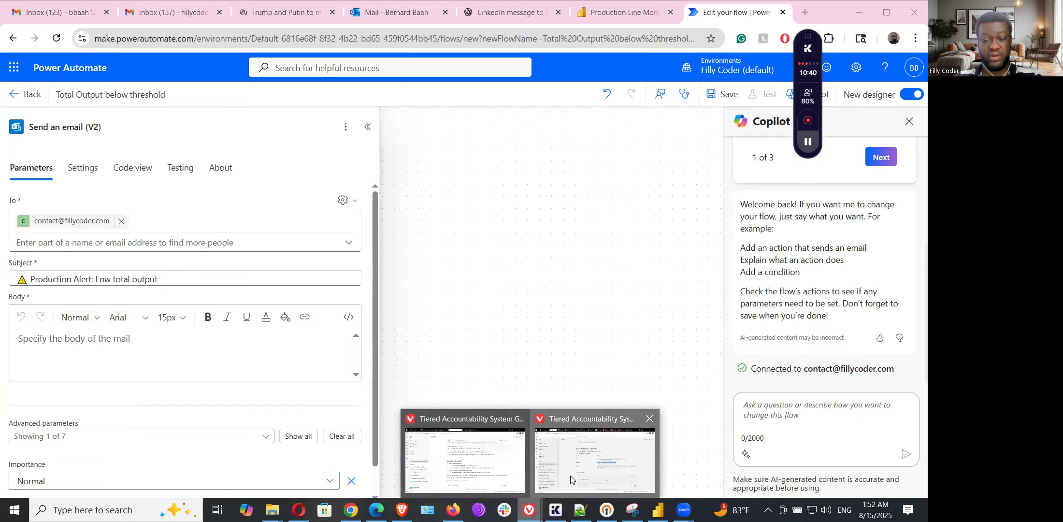
left_click(571, 476)
scroll(357, 275, "down", 3)
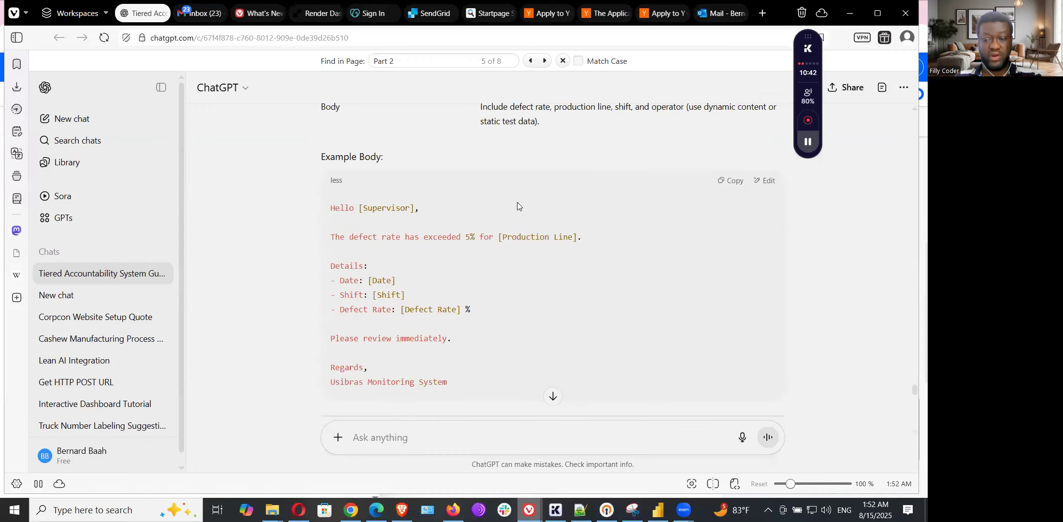
left_click(730, 182)
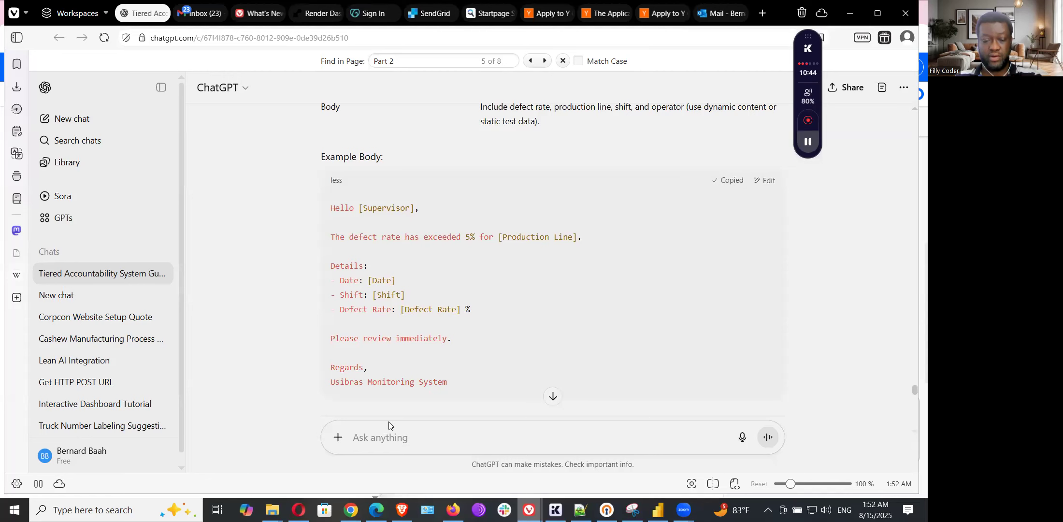
left_click(351, 509)
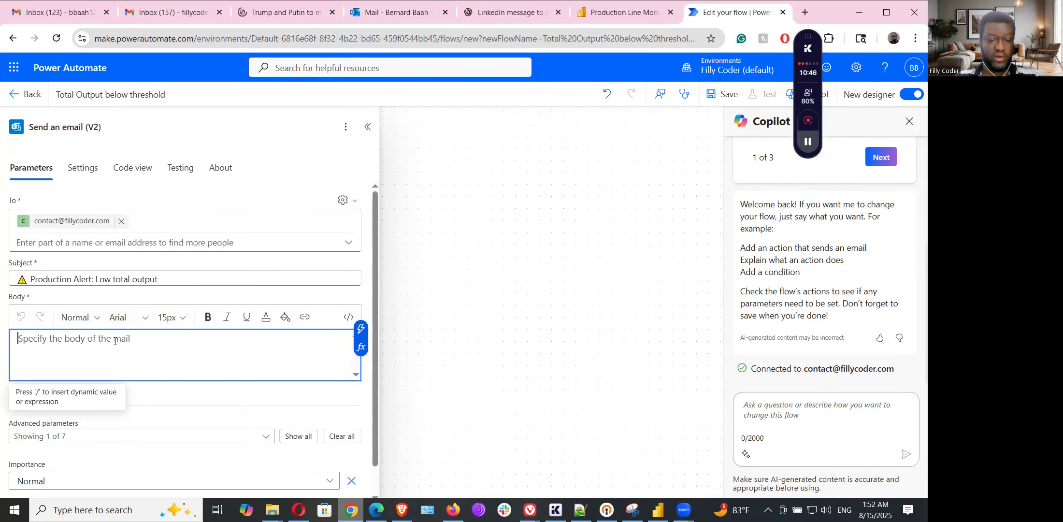
- Paste the example body and replace 'defect rate has exceeded 5%' with 'total output is below 50000.'
key("ctrl+v")
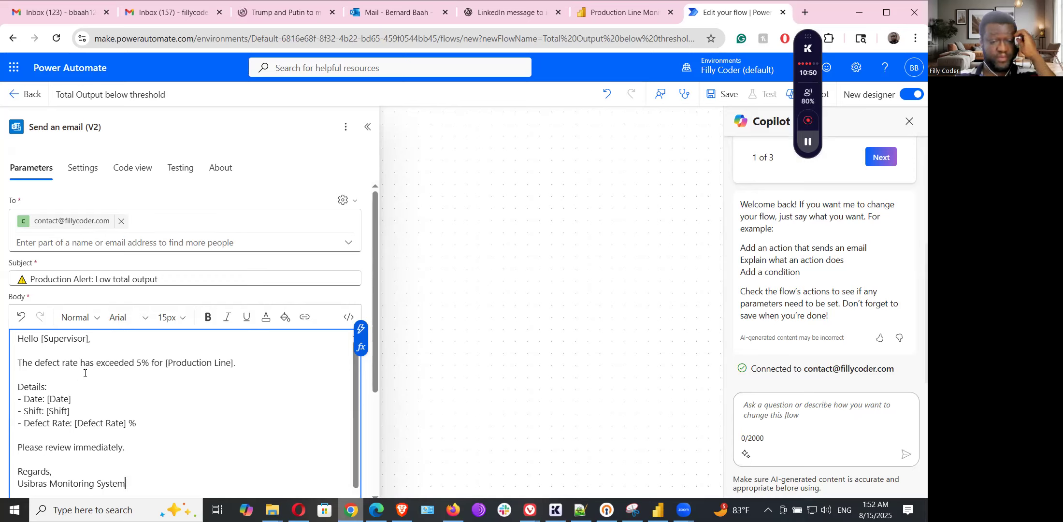
left_click_drag(36, 363, 149, 361)
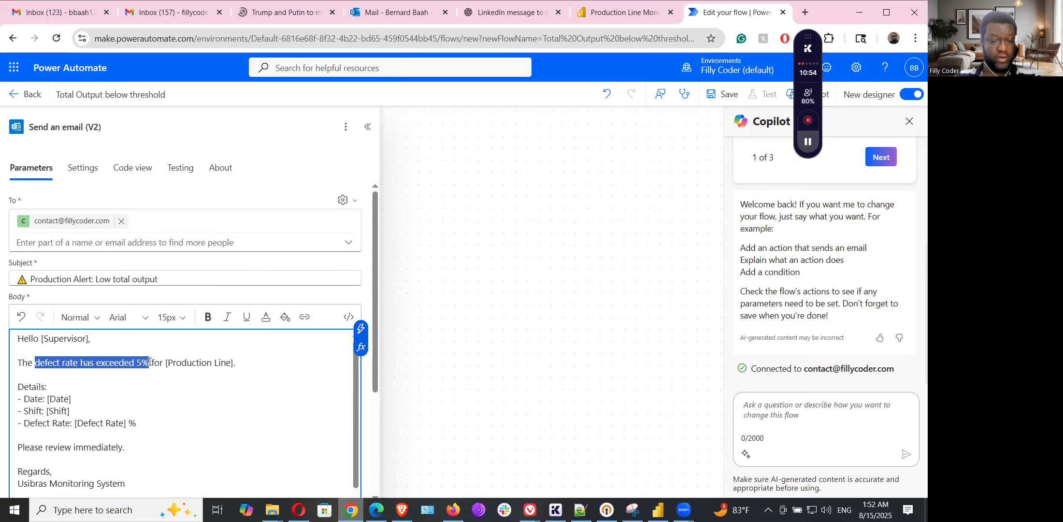
type("total out")
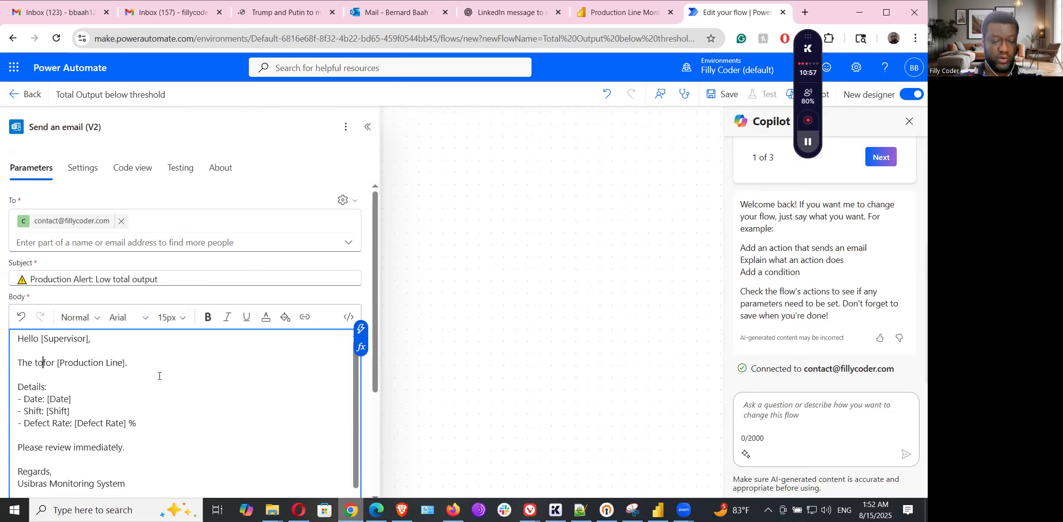
type("put is b")
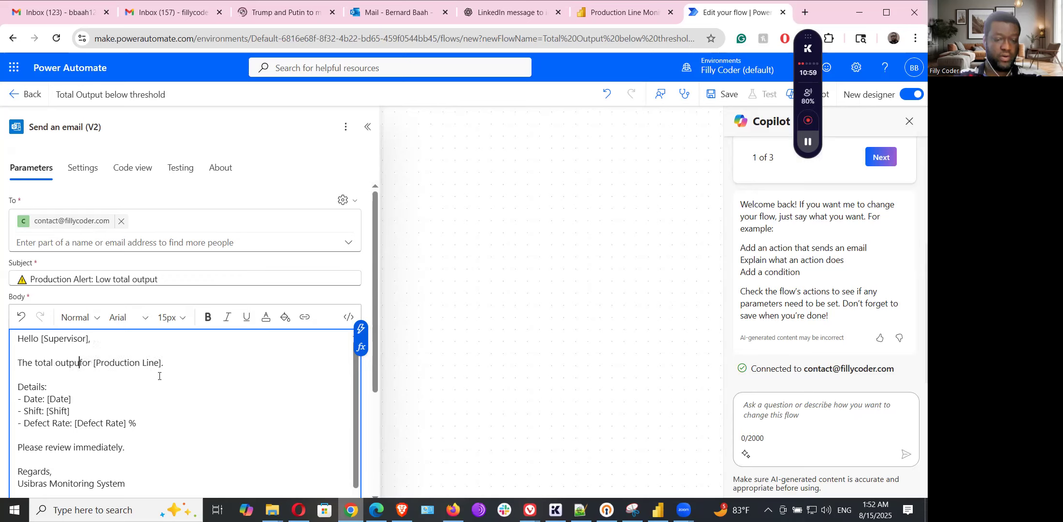
type("elow ")
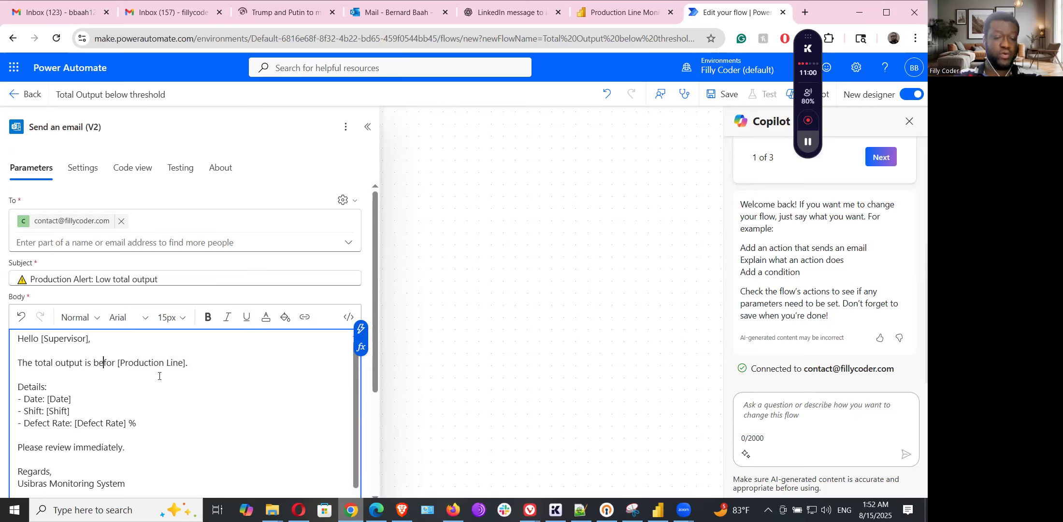
type("50")
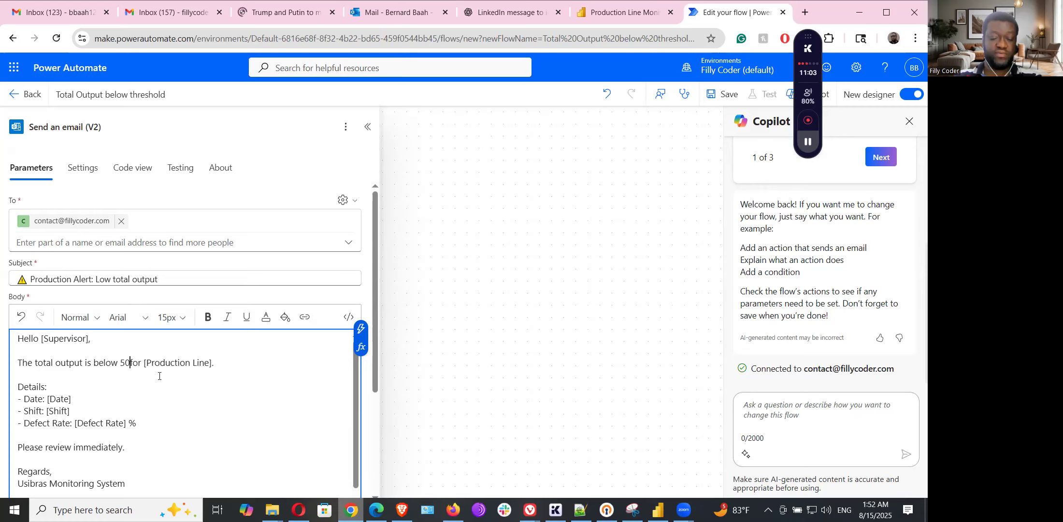
type("000")
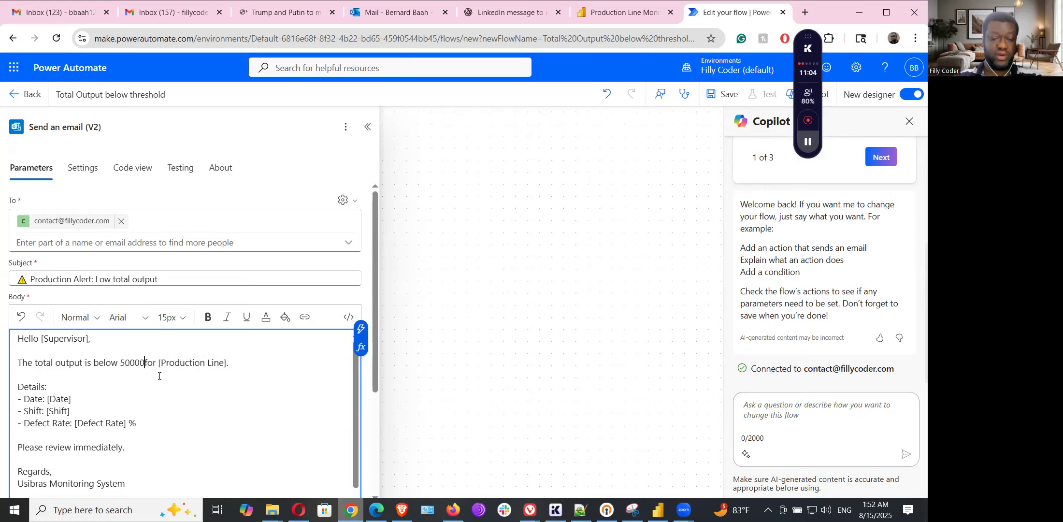
key("Delete")
key("Delete")
key("Delete")
key("Delete")
key("Delete")
key("Delete")
key("Delete")
key("Delete")
key("Delete")
key("Delete")
key("Delete")
key("Delete")
key("Delete")
key("Delete")
key("Delete")
key("Delete")
key("Delete")
key("Delete")
key("Delete")
key("Delete")
key("Delete")
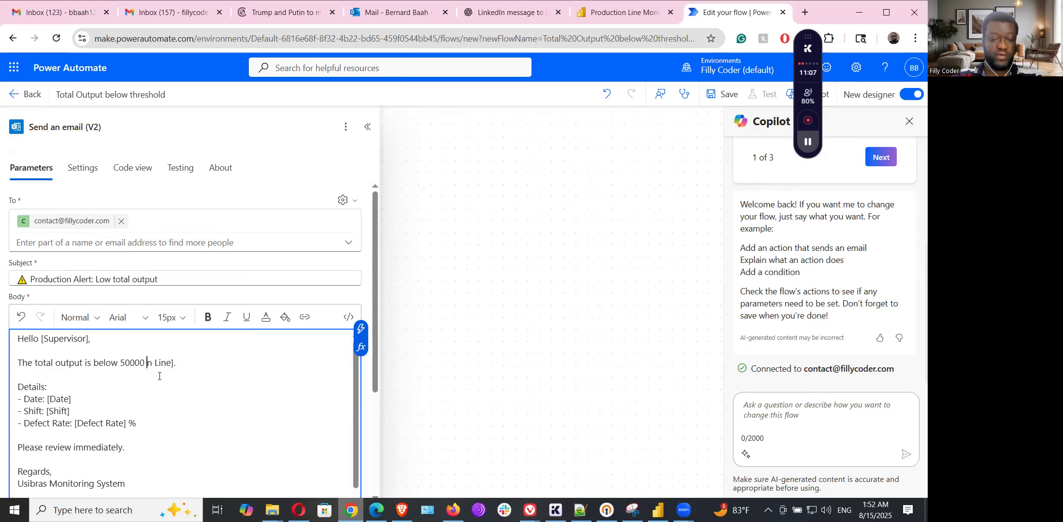
key("BackSpace")
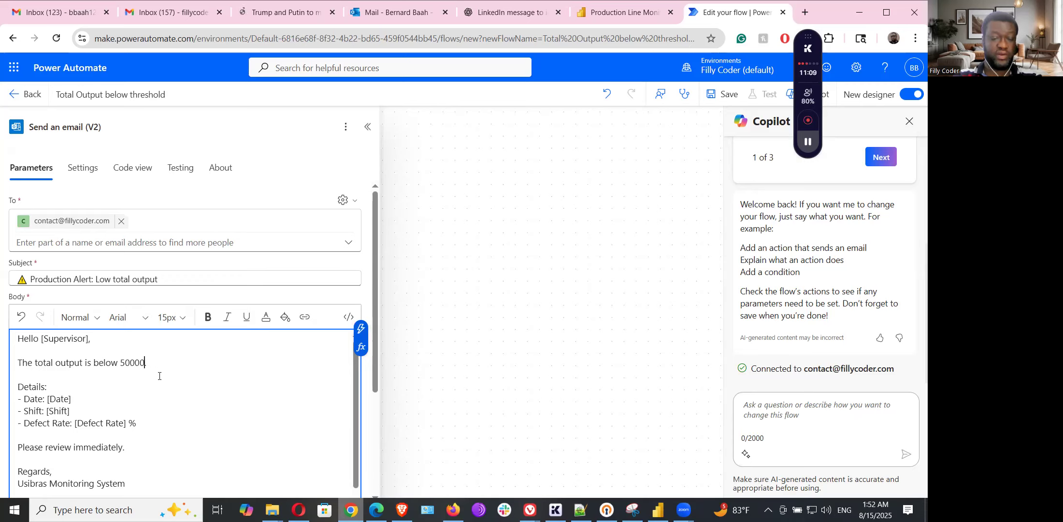
left_click_drag(62, 399, 57, 400)
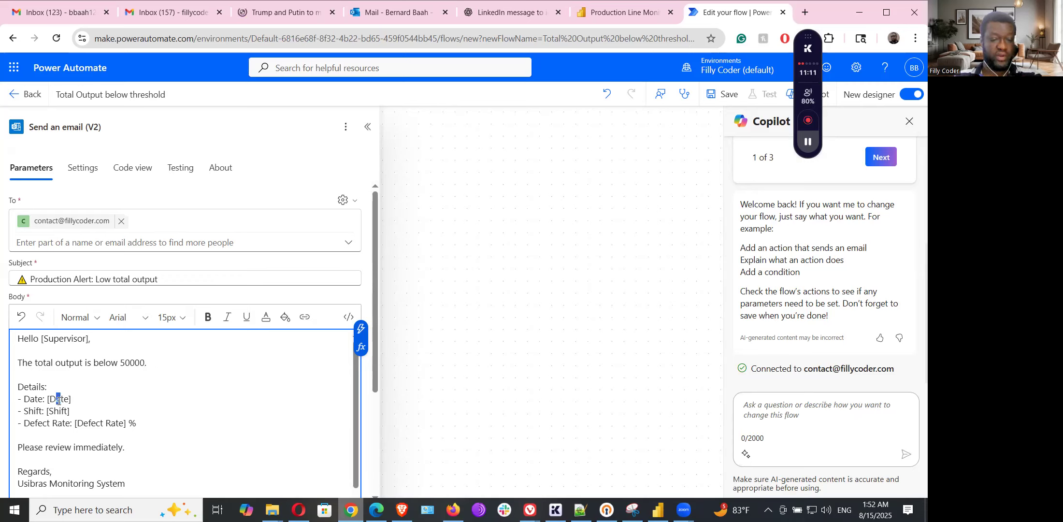
left_click(37, 389)
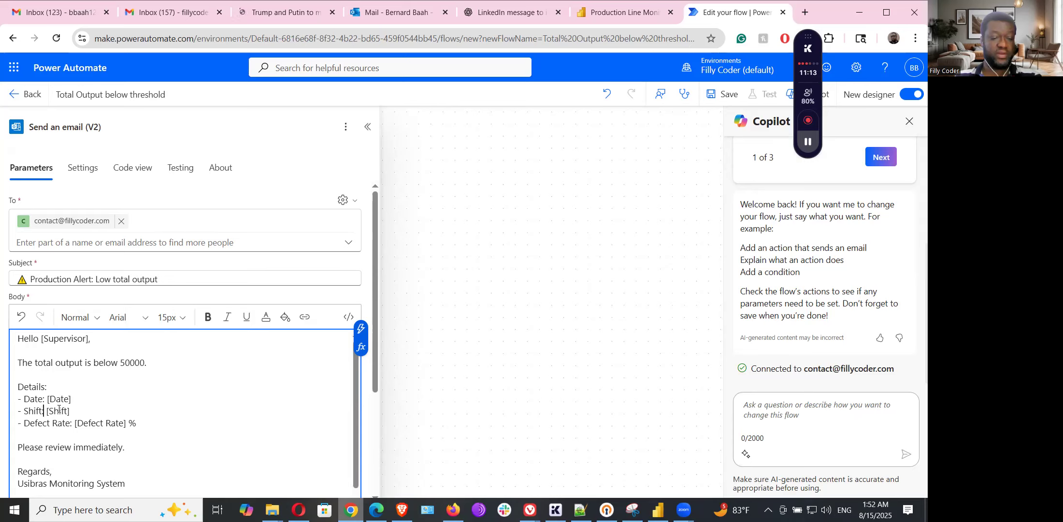
scroll(114, 422, "down", 1)
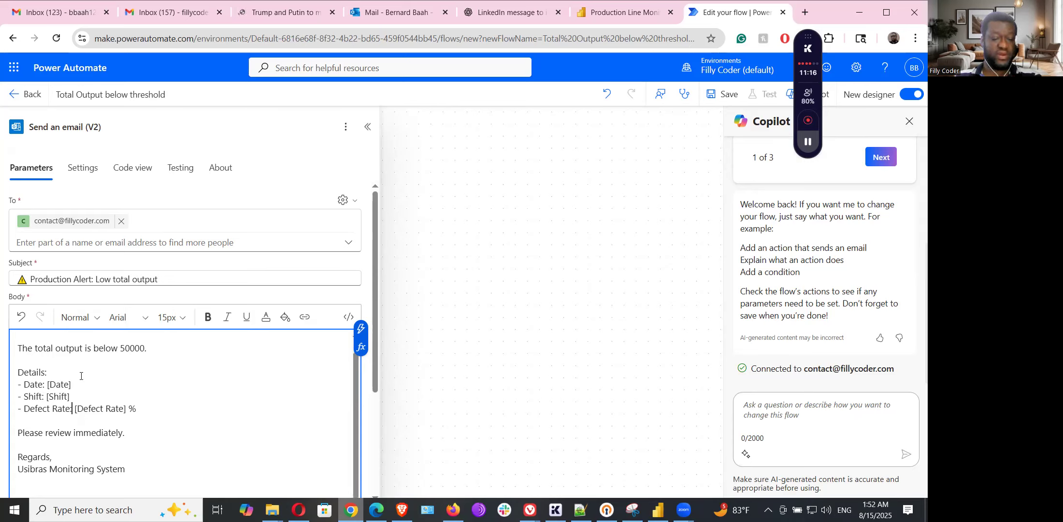
scroll(191, 435, "up", 1)
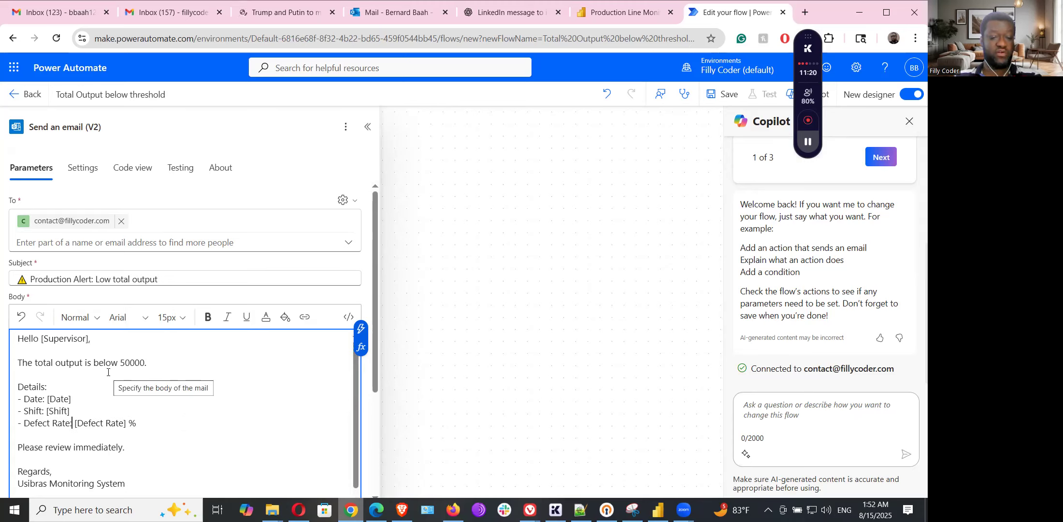
scroll(185, 450, "down", 3)
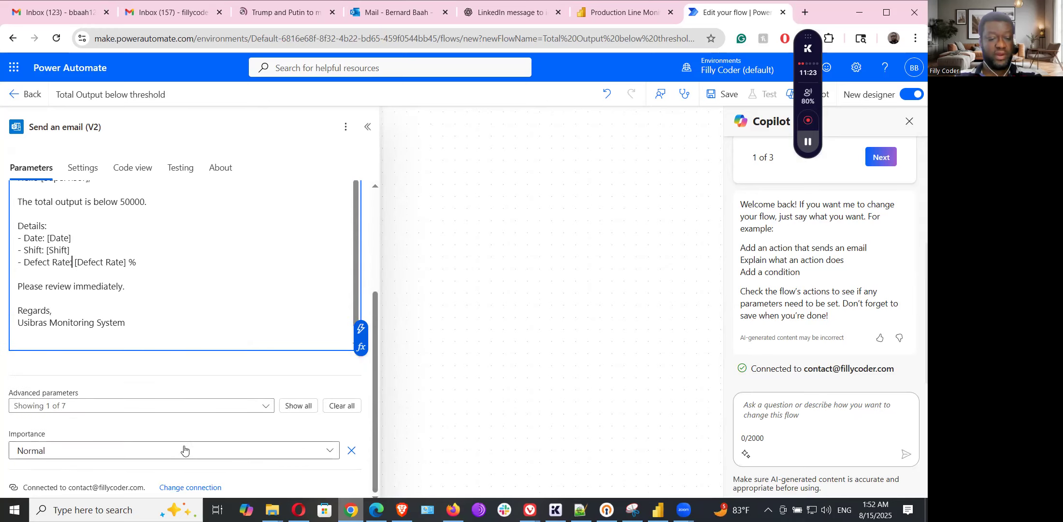
- Set the alert email's Importance to High and collapse the email action
left_click(94, 452)
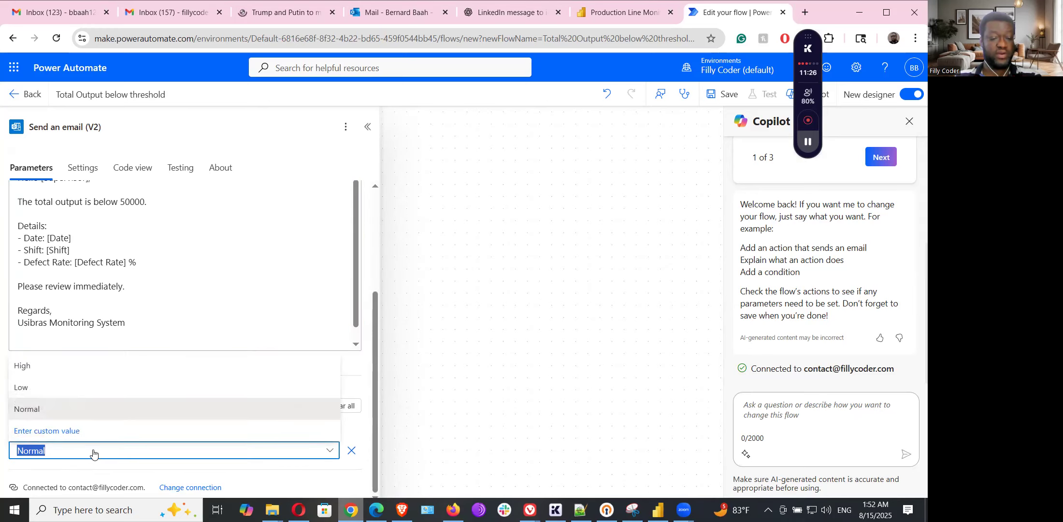
left_click(25, 366)
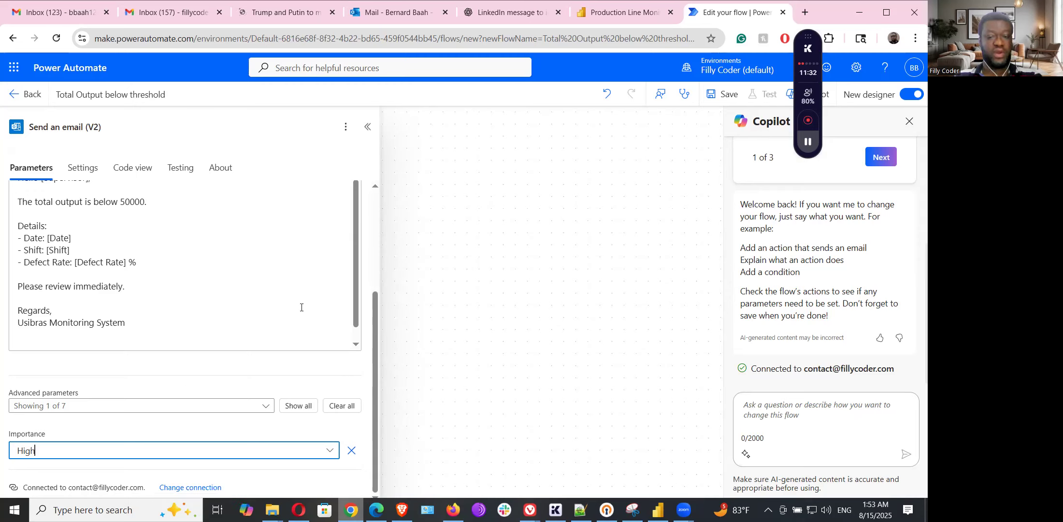
left_click(368, 127)
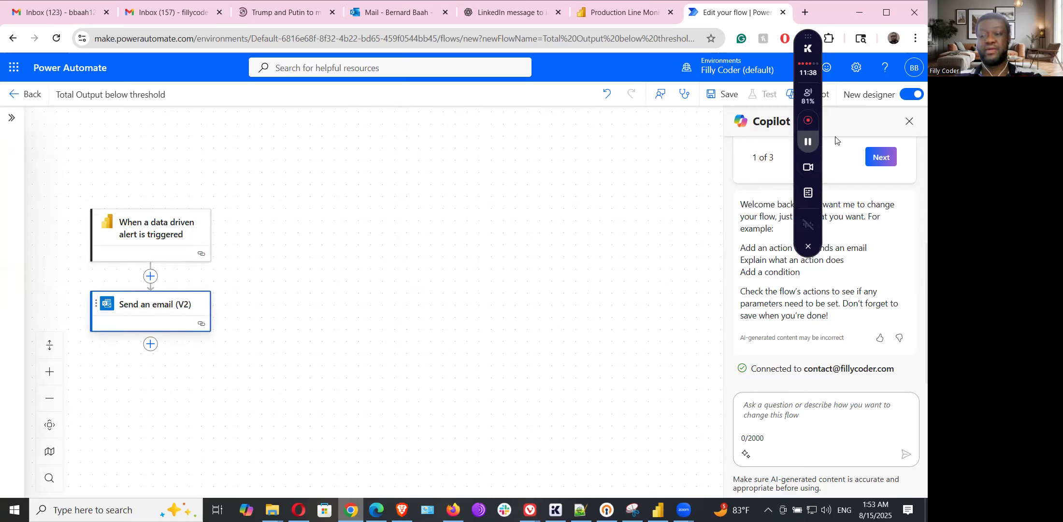
- Save the Total Output below threshold flow and bring up the Test Flow panel
left_click_drag(807, 37, 885, 6)
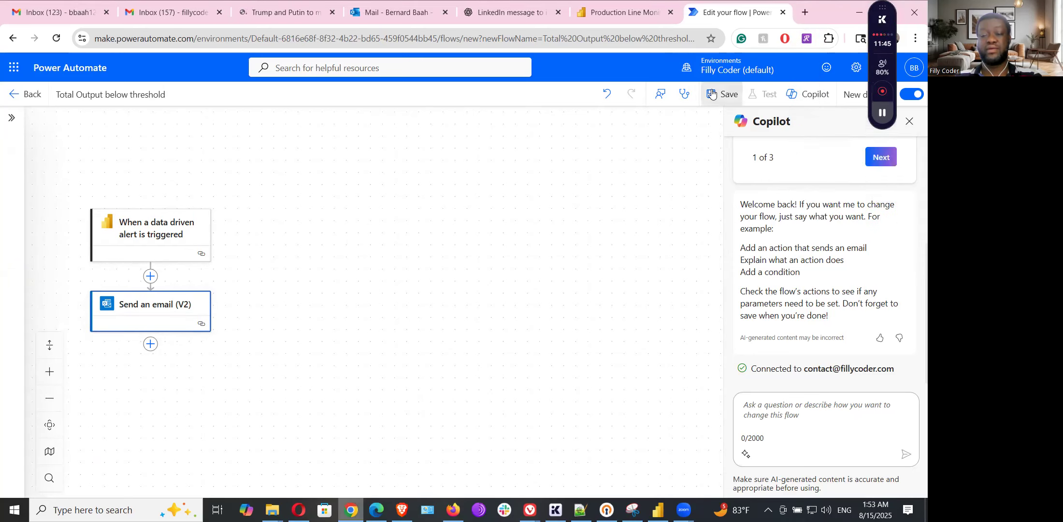
left_click(722, 94)
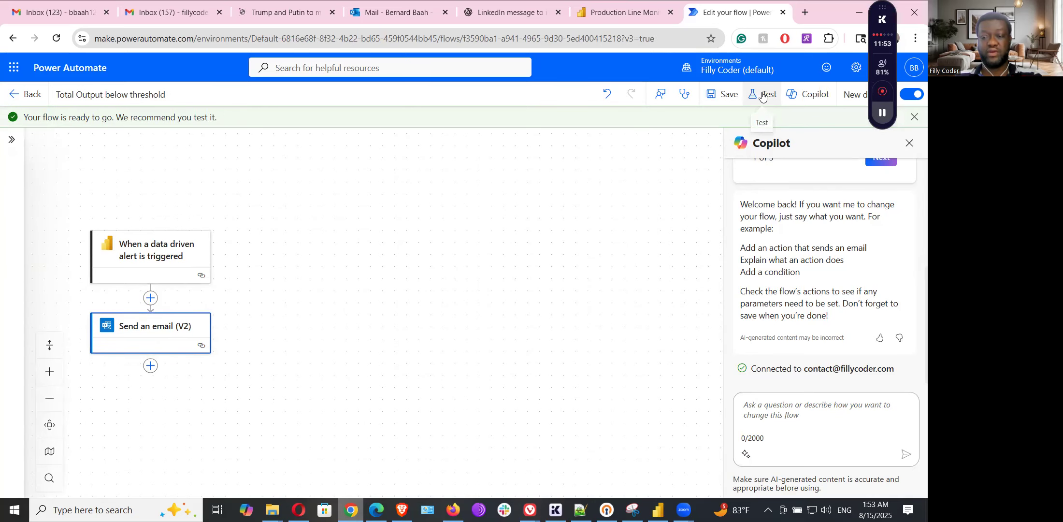
left_click(763, 96)
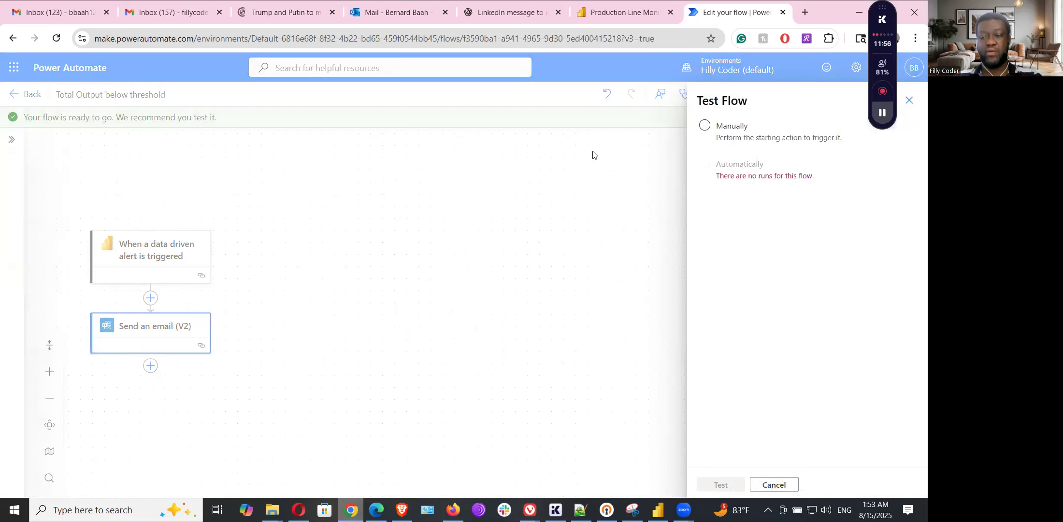
- Start a Manual test run so the flow waits for the Power BI alert trigger
left_click(705, 128)
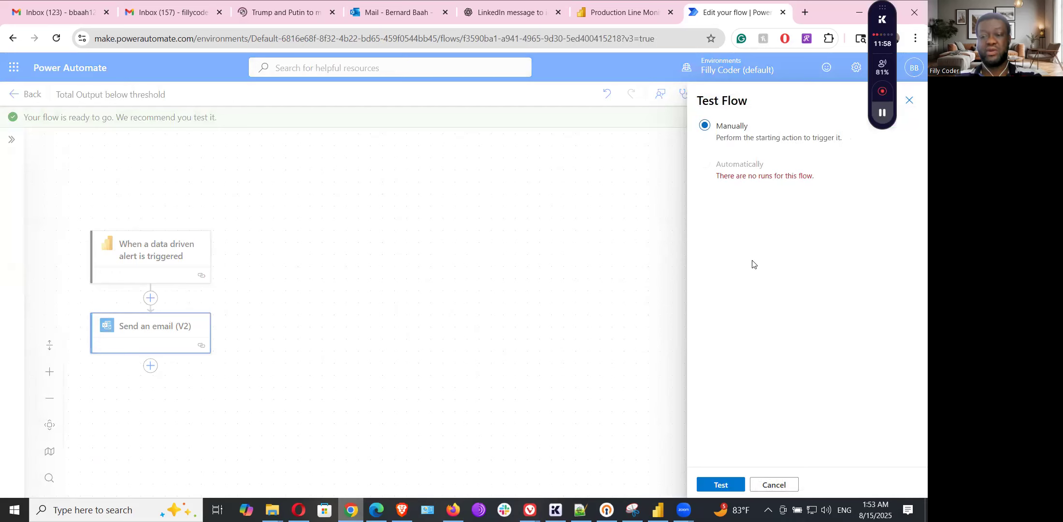
left_click(721, 486)
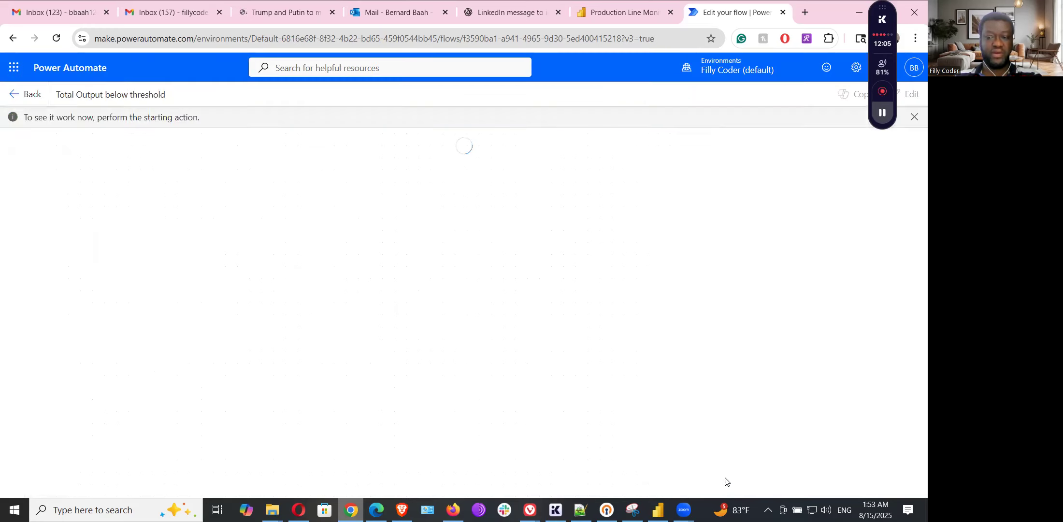